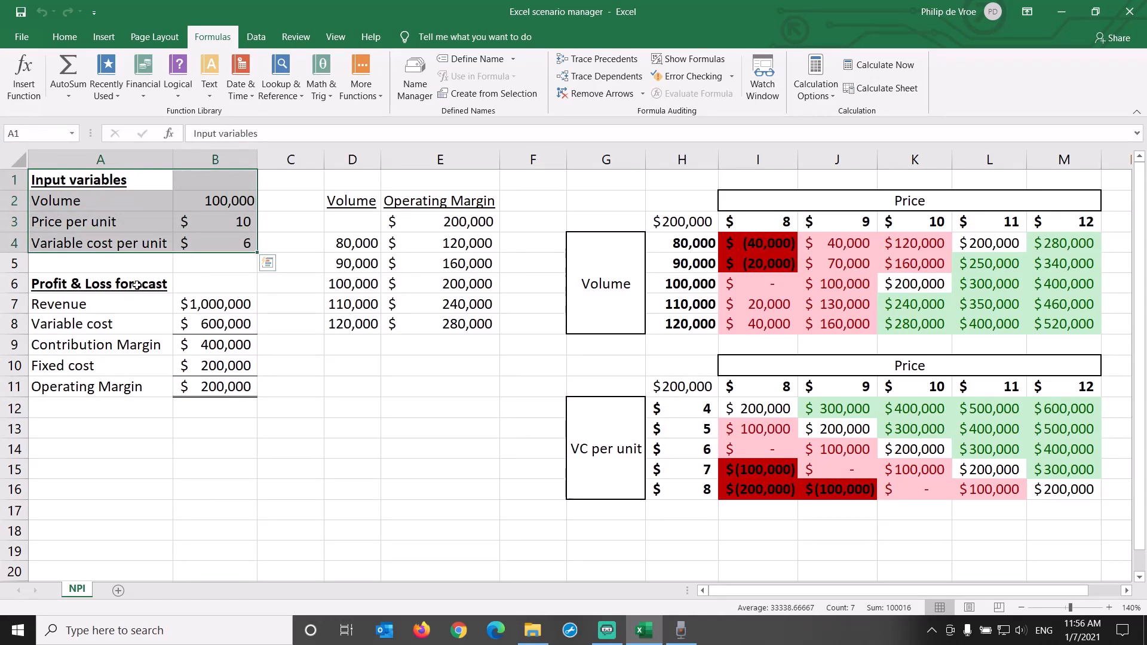
Review the Profit & Loss forecast block, the operating margin formula and the three input variable values
drag(138, 285, 210, 385)
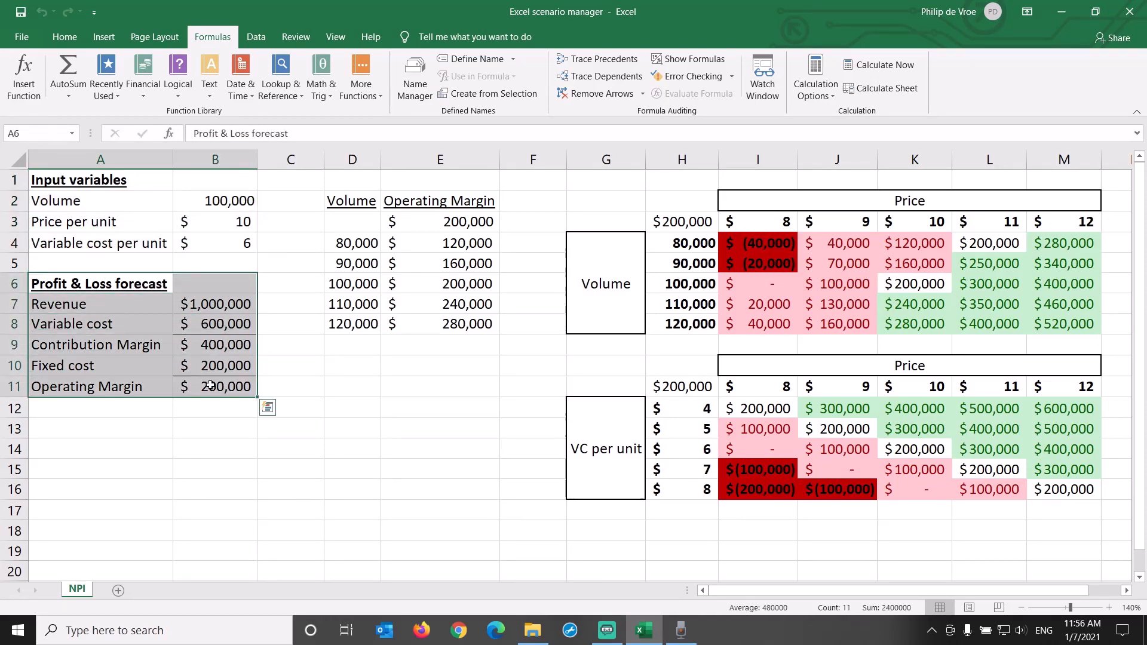
click(211, 385)
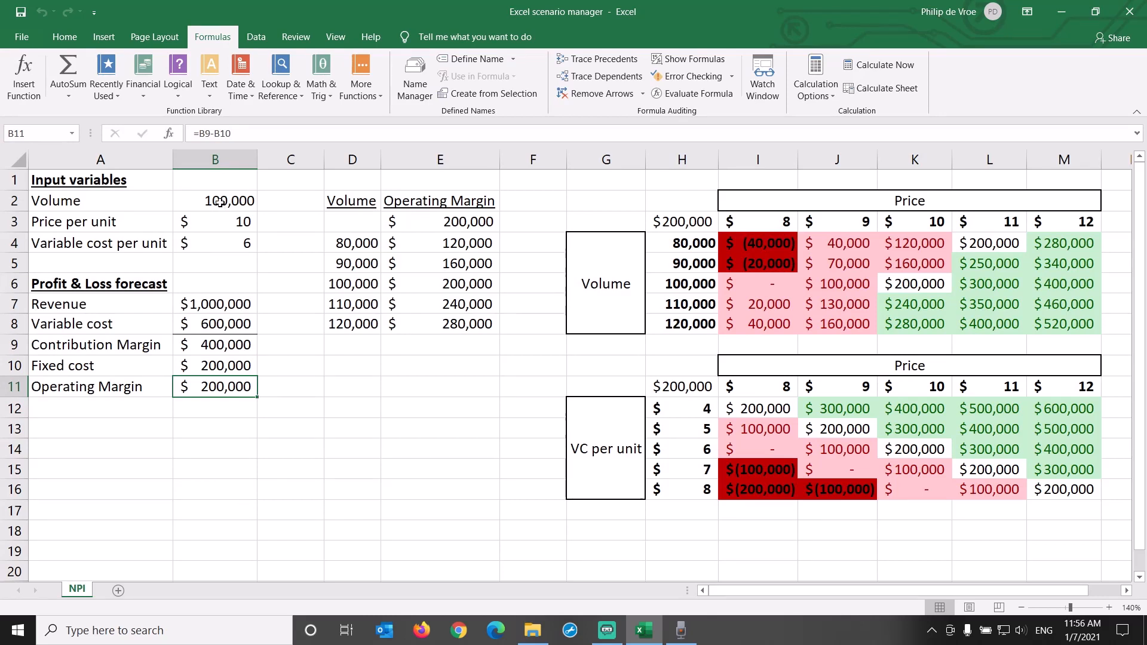
drag(221, 206, 218, 246)
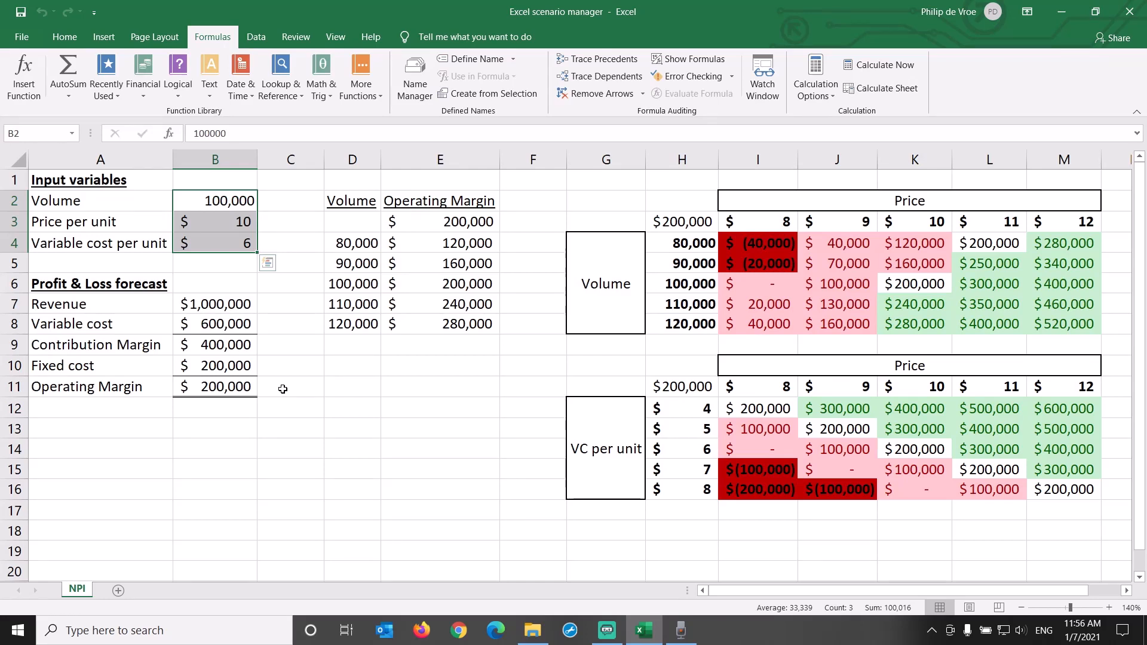
Goal-seek an operating margin of 500000 in B11 by changing the volume in B2, and undo the result
click(238, 384)
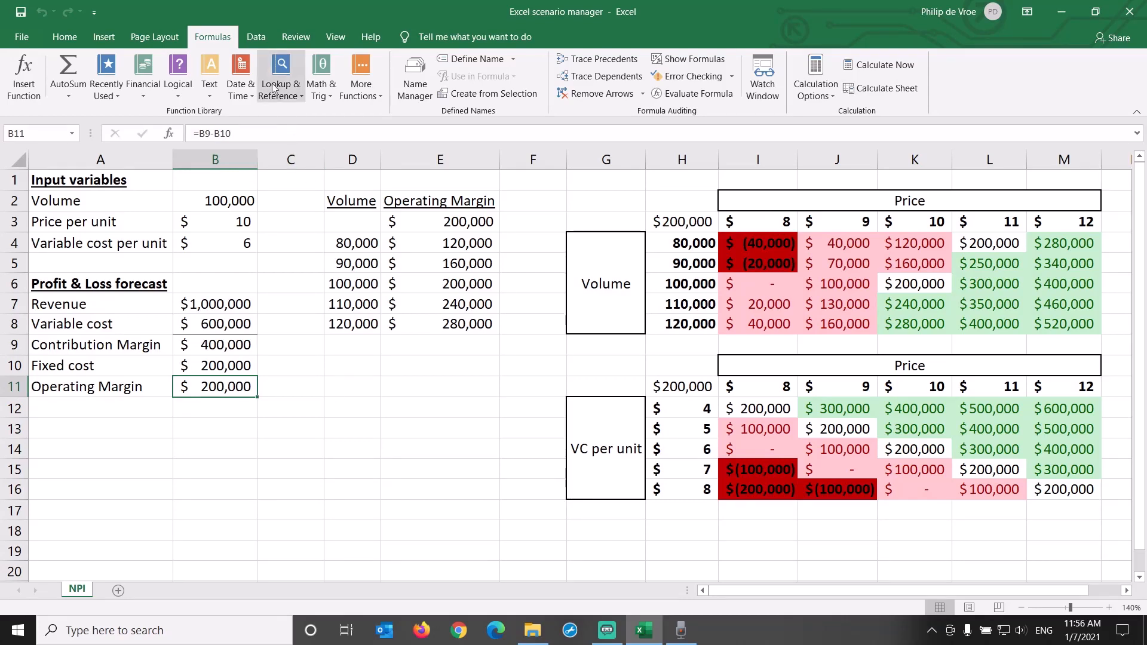
click(256, 33)
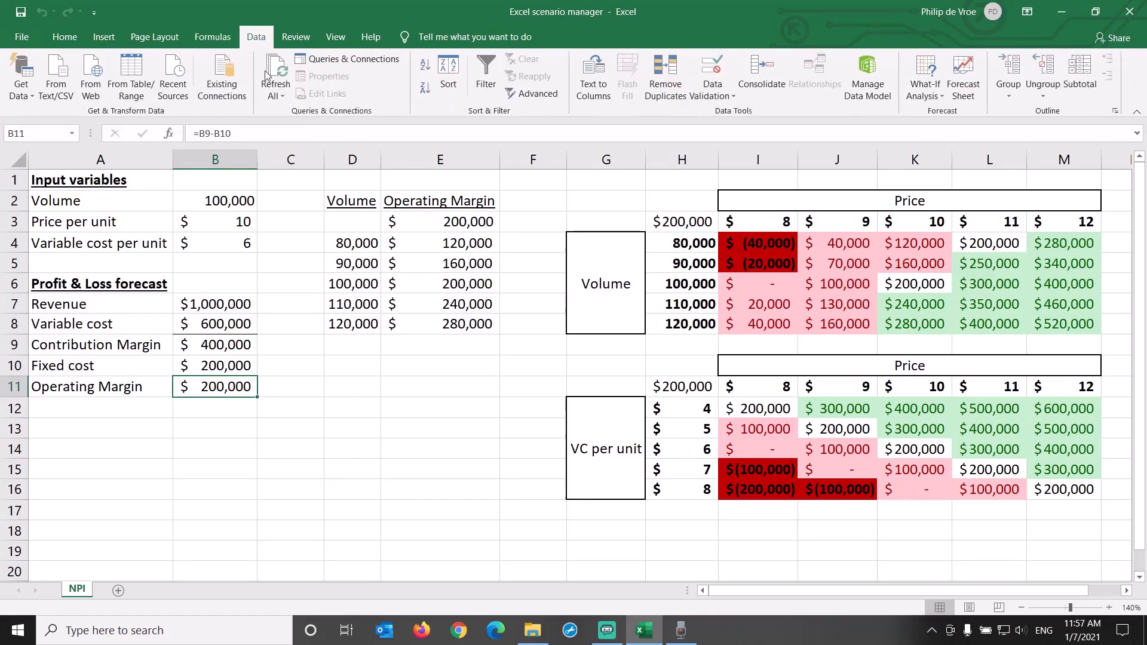
click(937, 95)
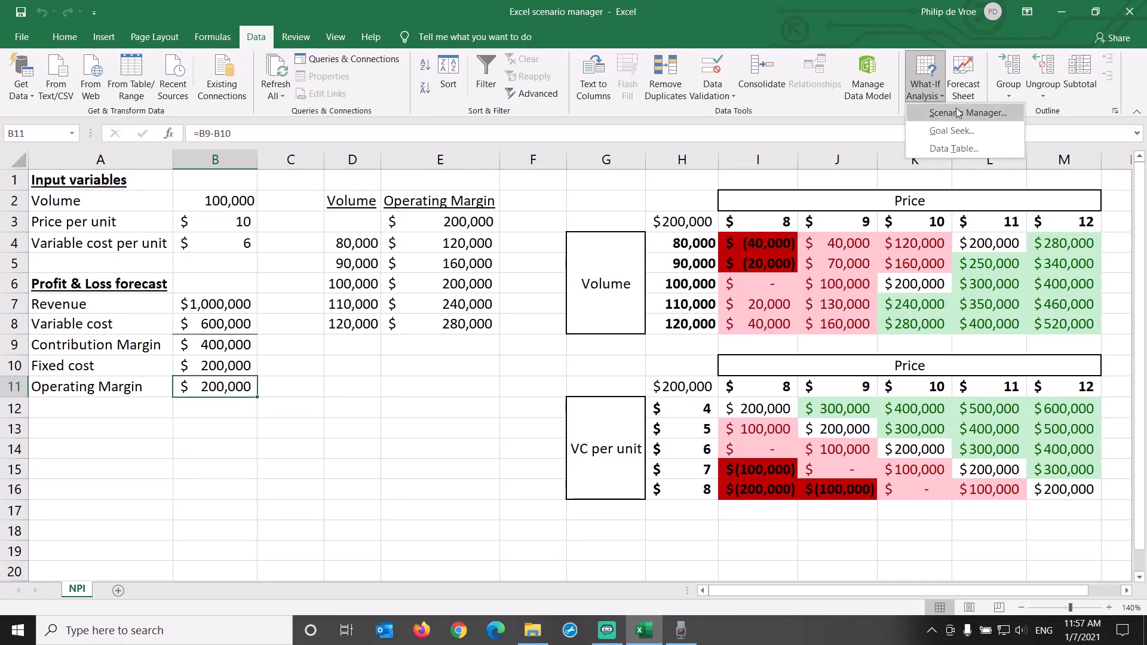
click(961, 132)
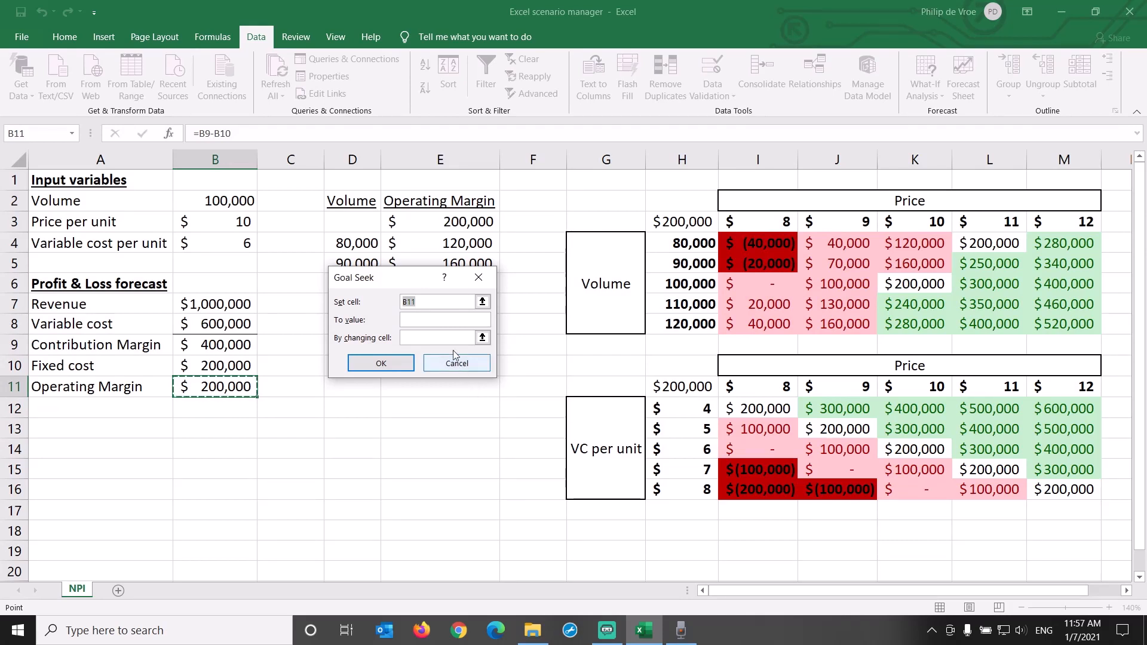
click(440, 319)
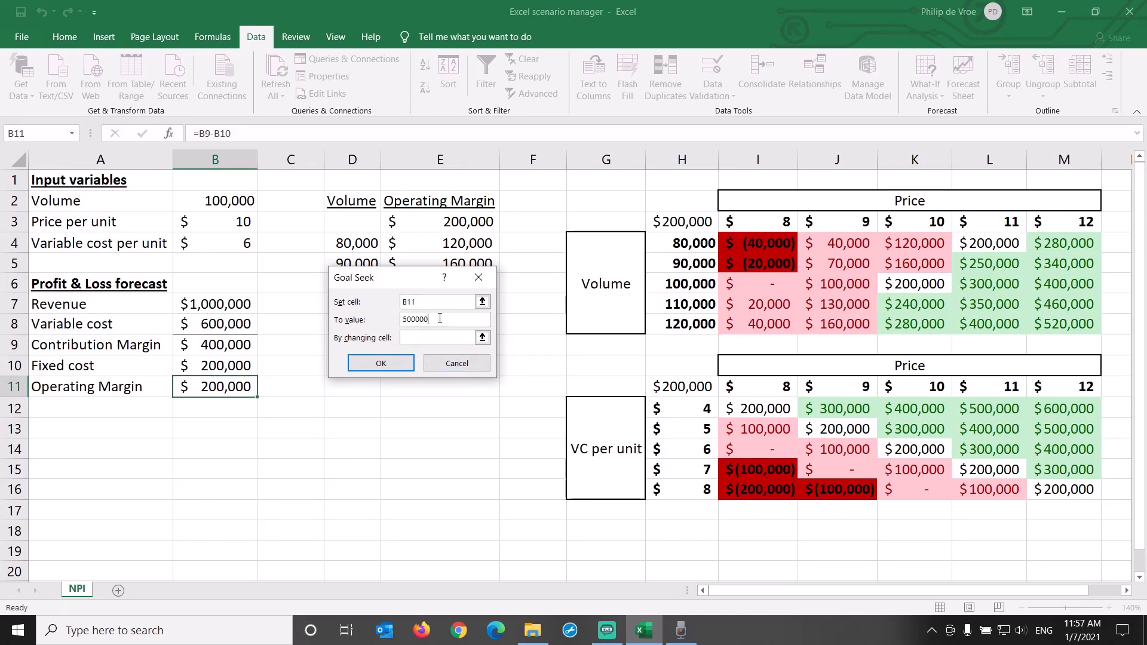
key(Tab)
click(237, 203)
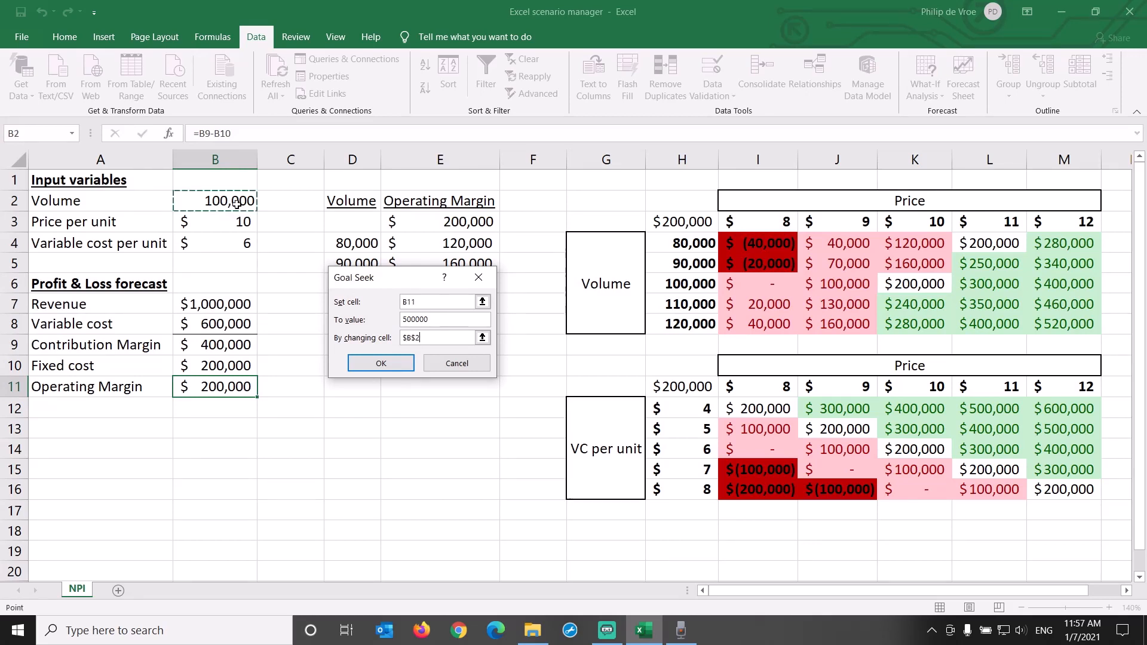
click(381, 365)
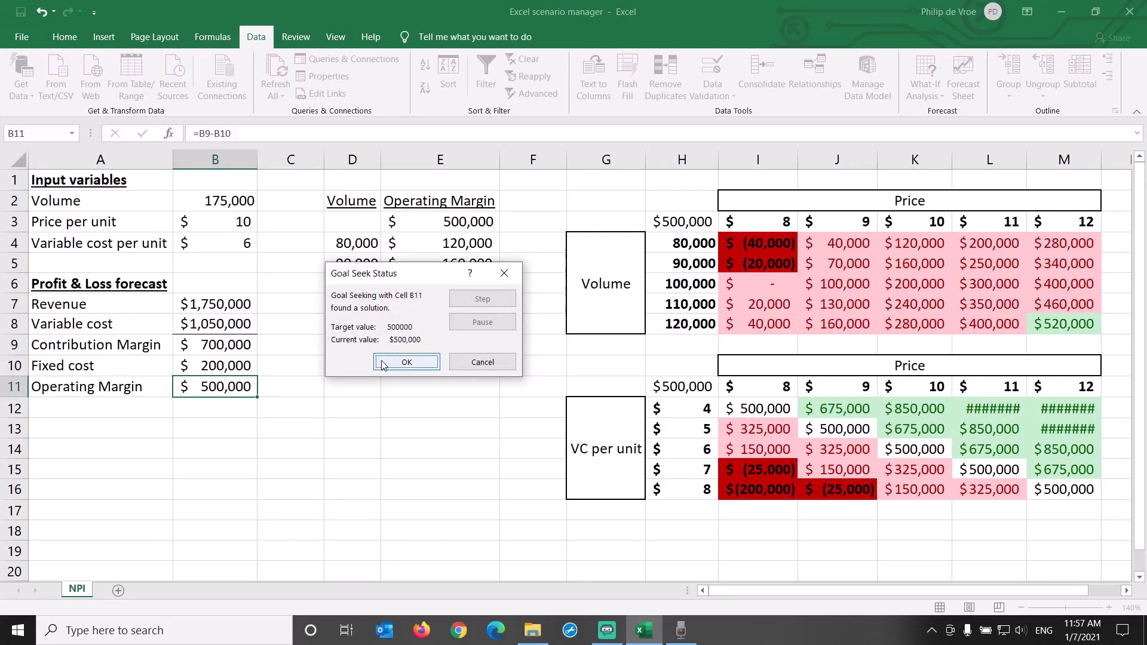
click(383, 364)
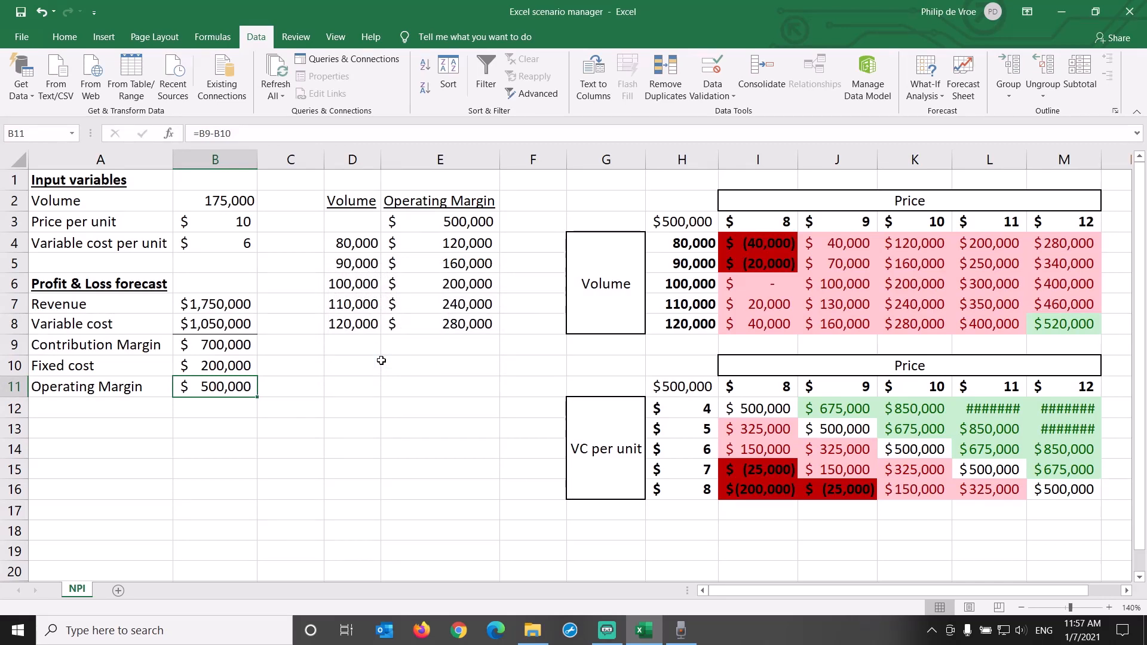
key(ctrl+z)
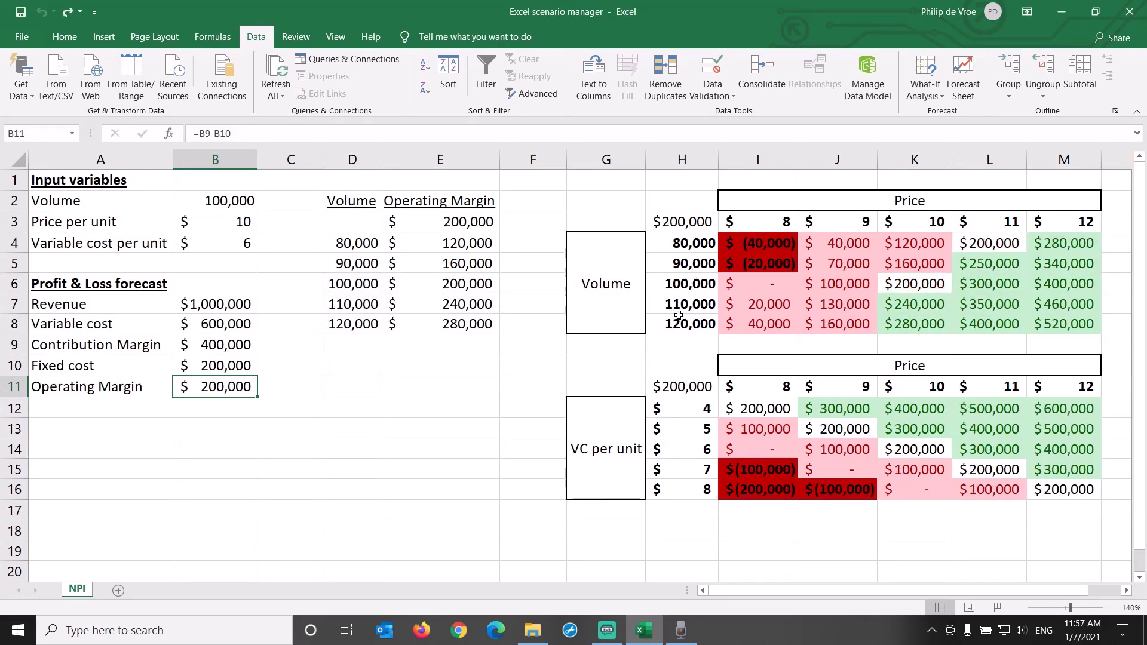
Examine the price-by-volume and price-by-variable-cost data tables, comparing margins at different price and volume combinations, and the input variables behind them
drag(607, 197, 832, 269)
drag(620, 371, 900, 453)
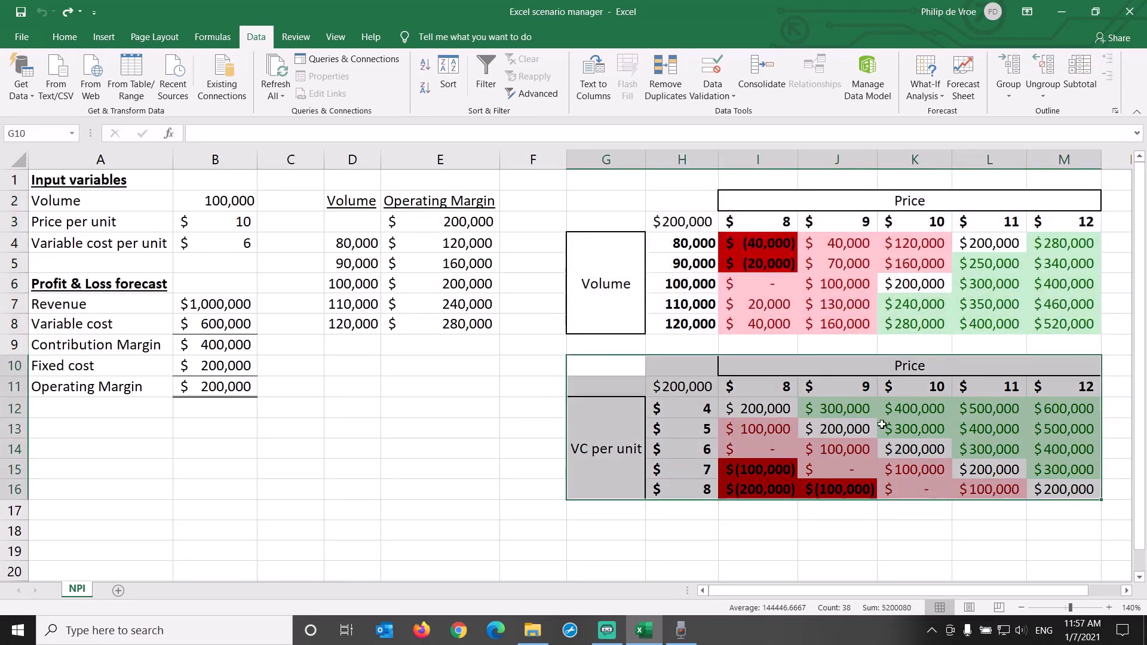
click(616, 198)
drag(628, 198, 933, 280)
click(921, 283)
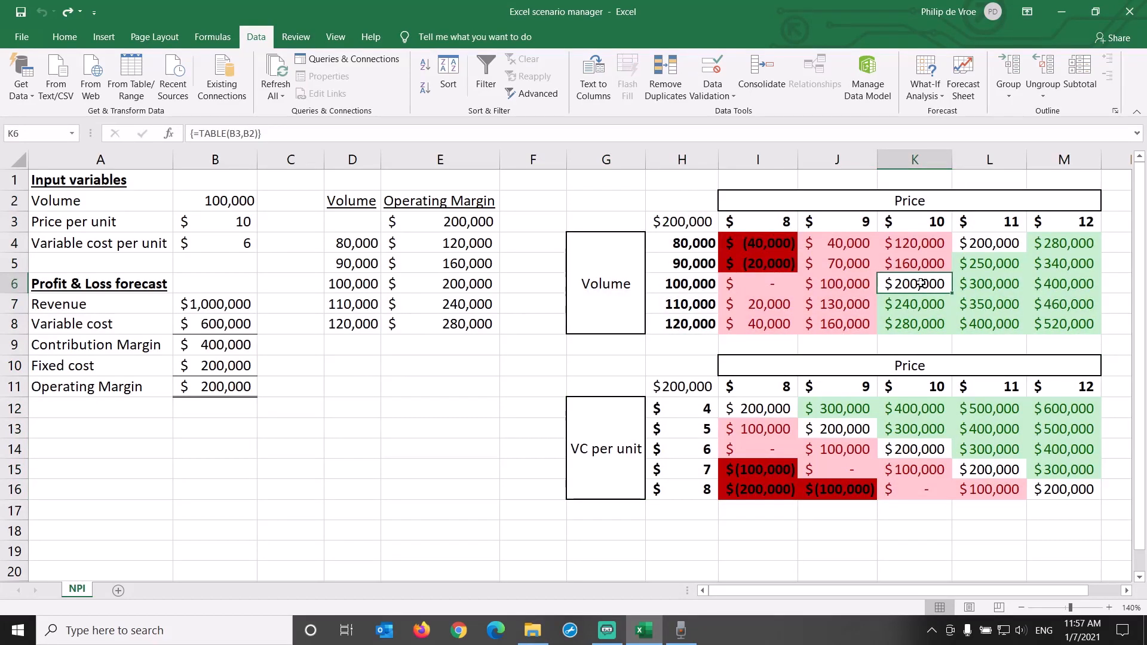
click(912, 222)
click(909, 285)
click(694, 306)
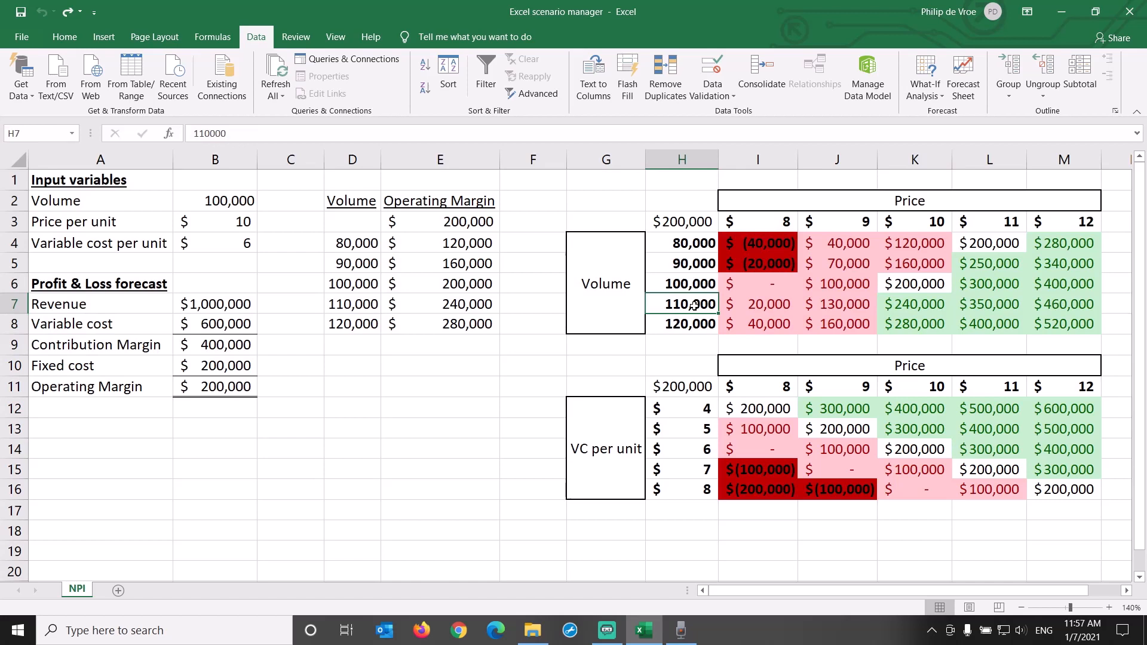
click(990, 225)
click(984, 303)
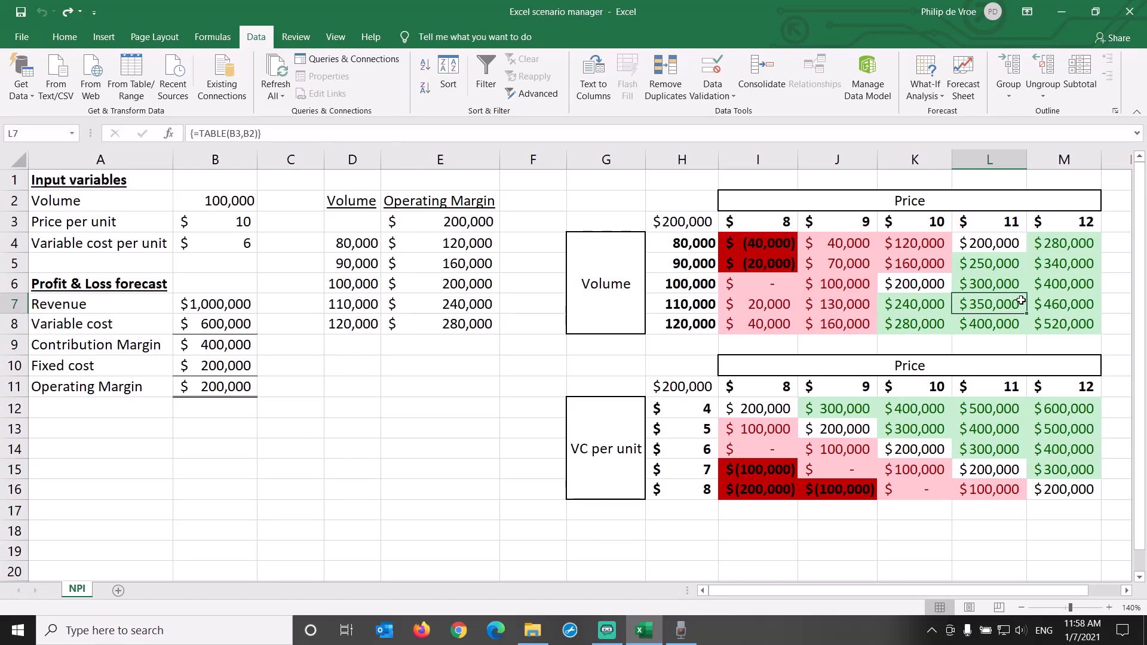
drag(245, 244, 171, 202)
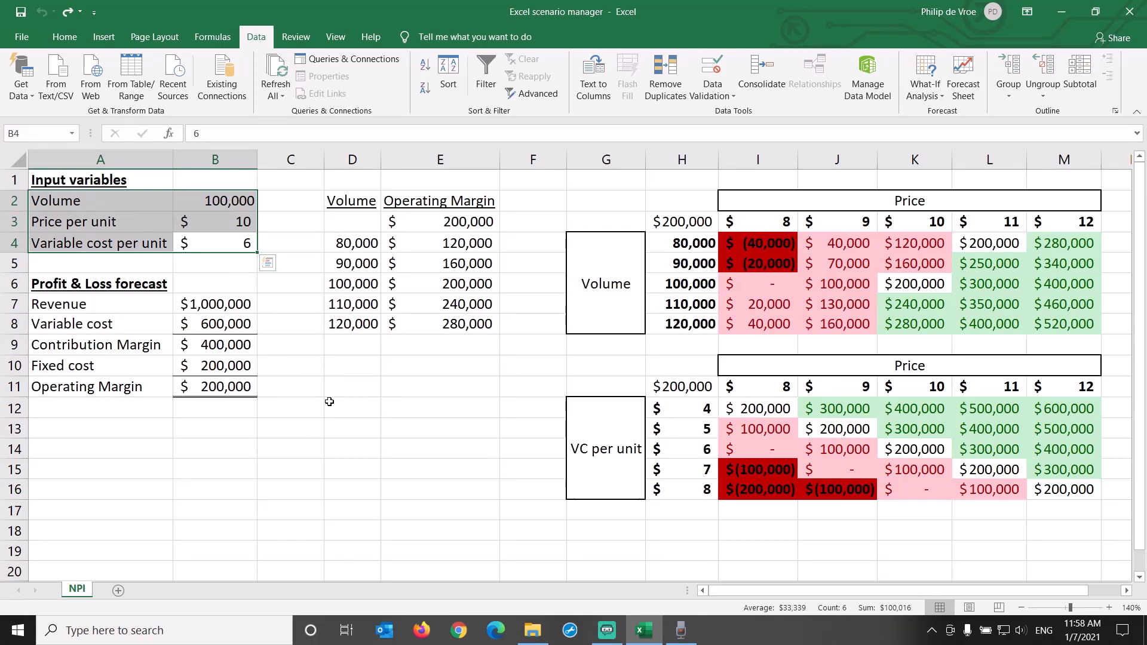
click(308, 321)
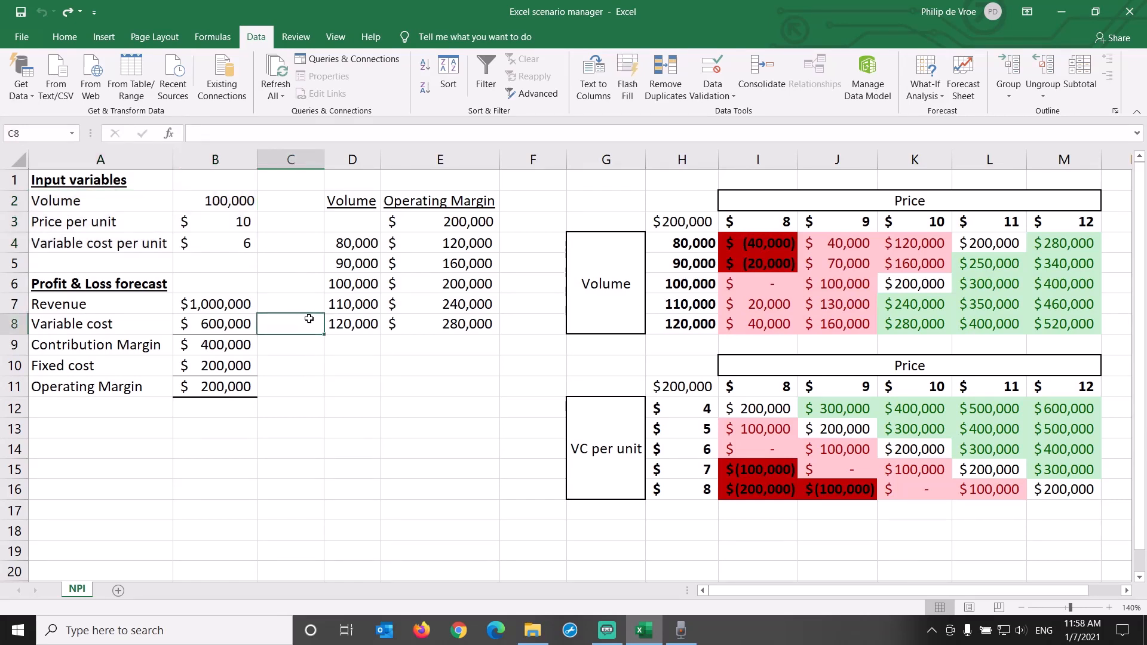
Add a scenario named Base Case in Scenario Manager with the input cells B2:B4 as its changing cells
click(232, 202)
drag(231, 202, 242, 245)
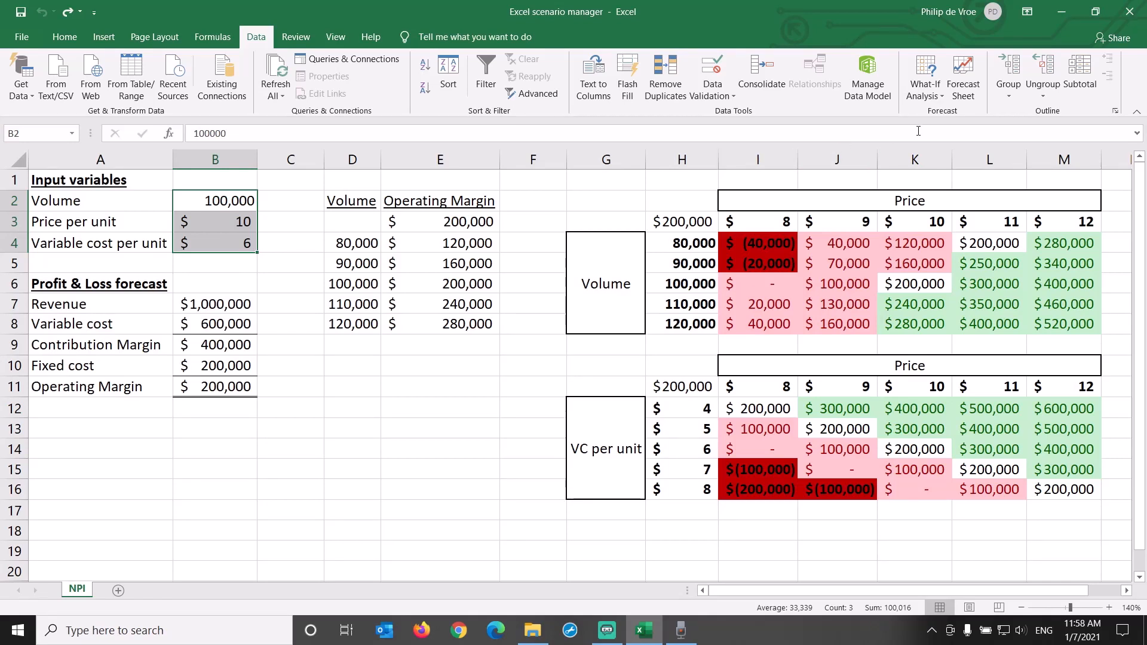
click(939, 98)
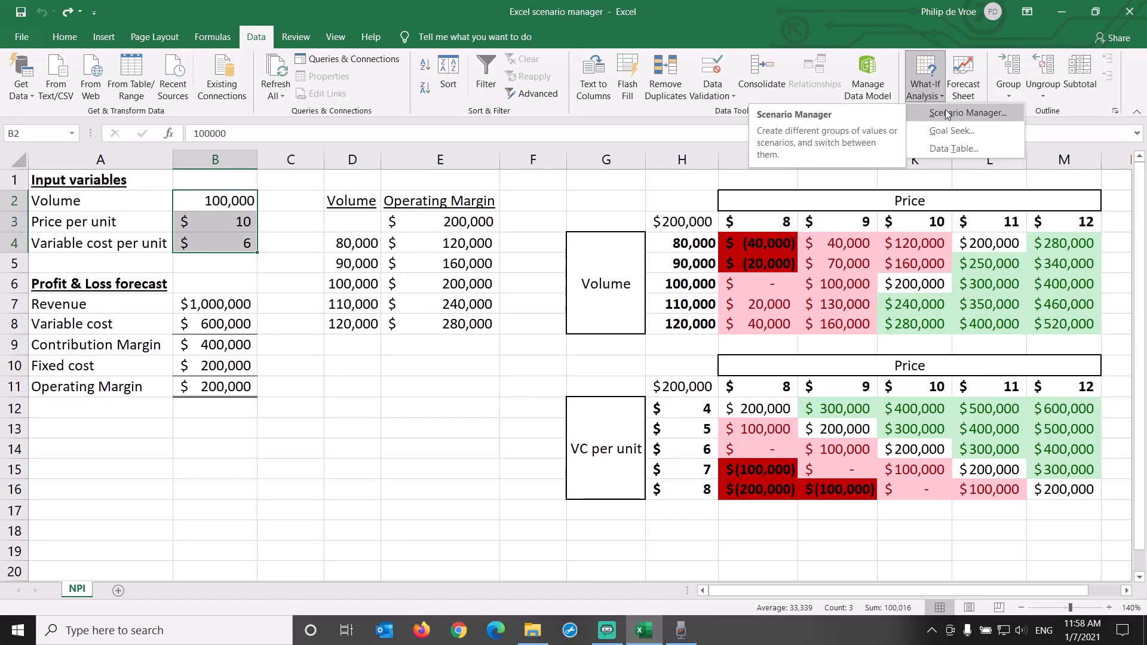
click(1004, 111)
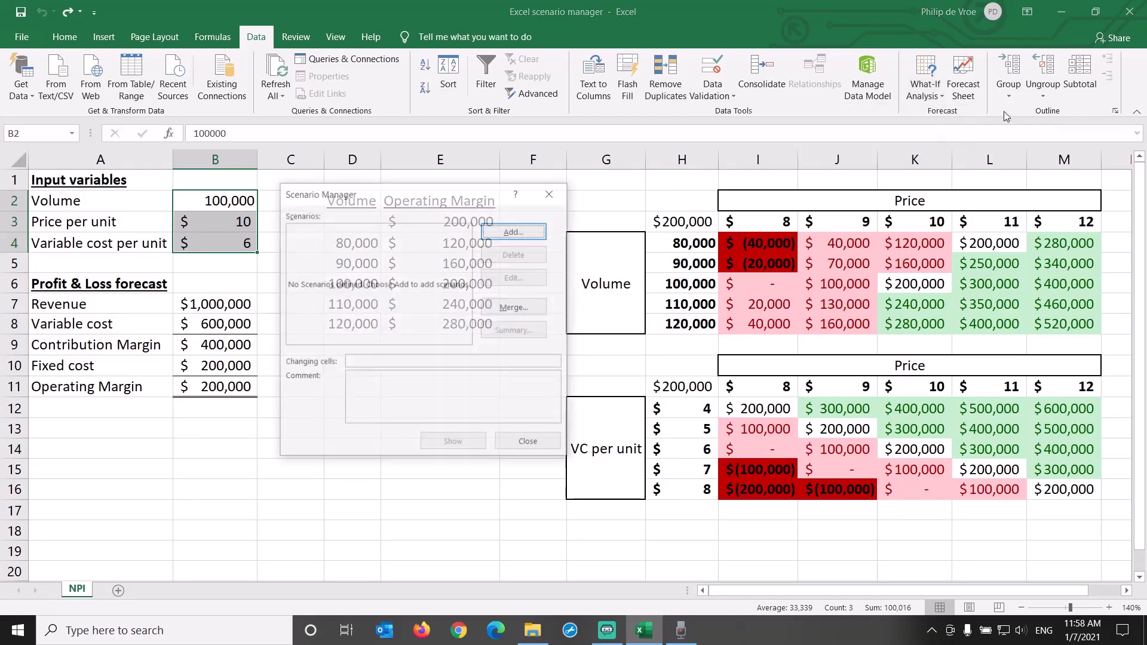
drag(466, 200, 459, 192)
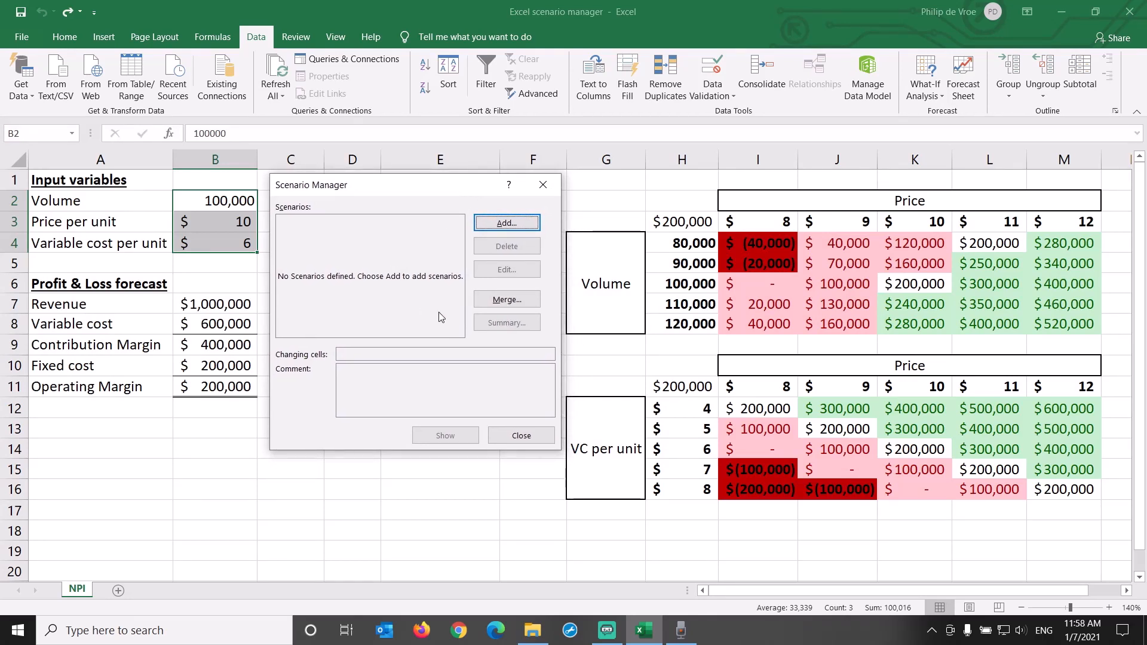
click(501, 226)
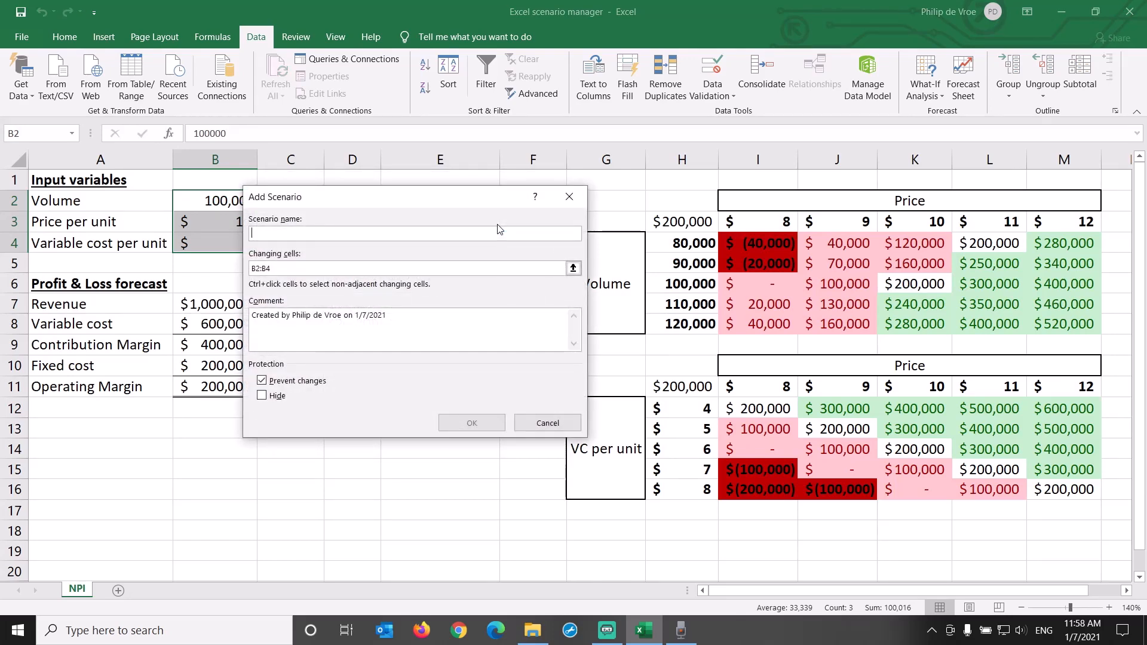
text(Base Case)
click(474, 268)
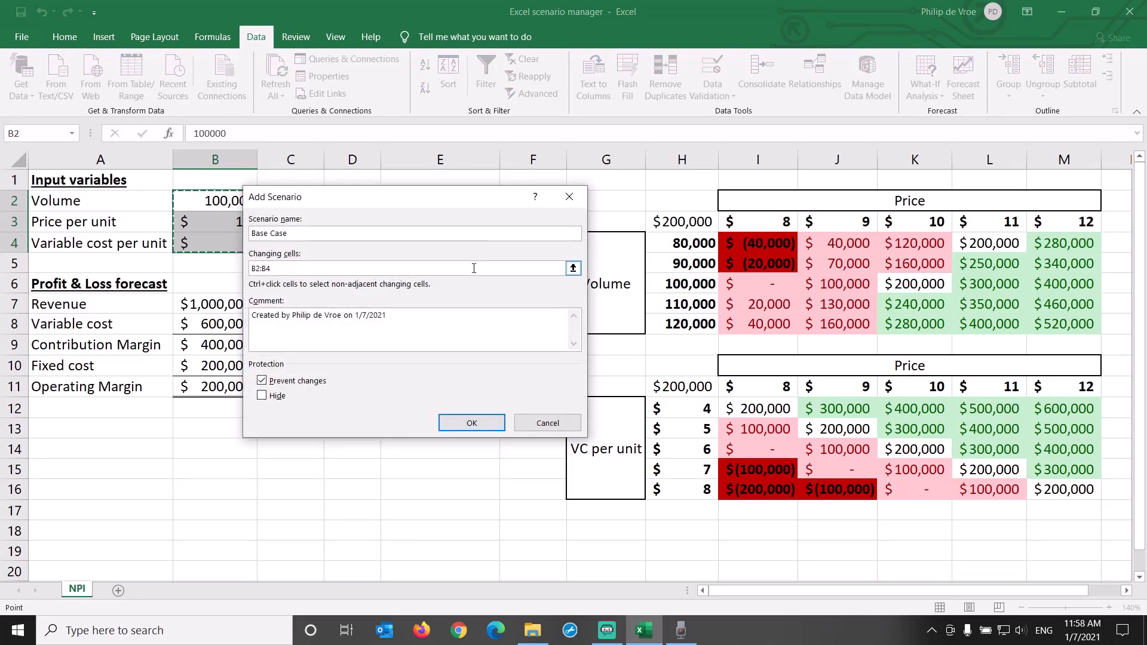
drag(474, 206, 509, 203)
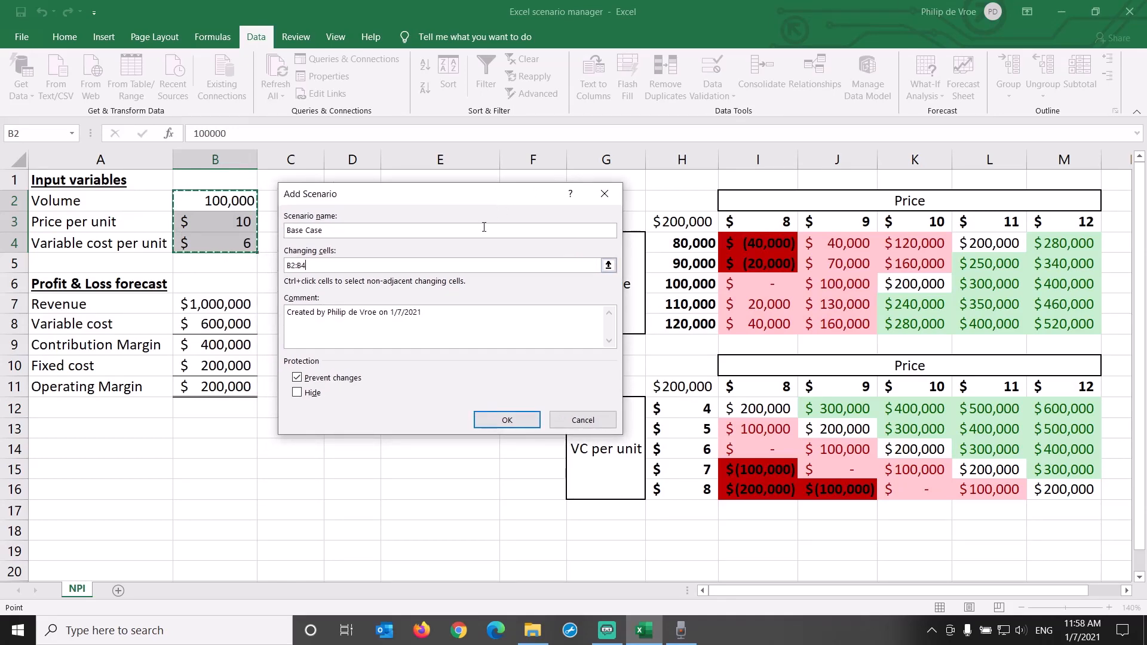
drag(309, 265, 253, 268)
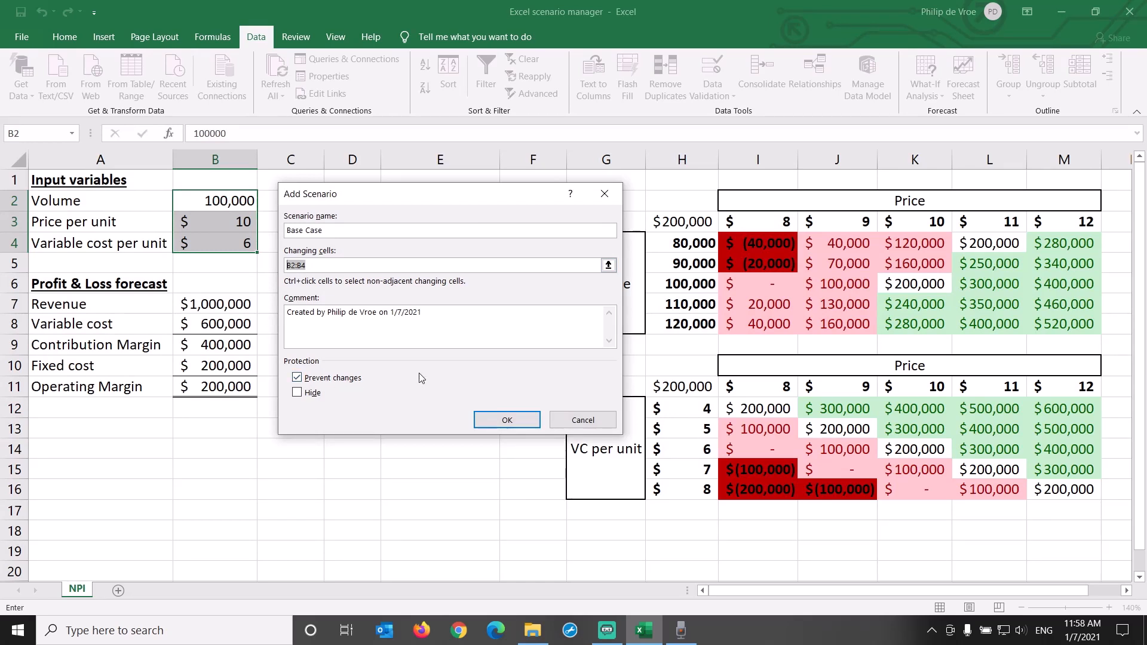
click(486, 422)
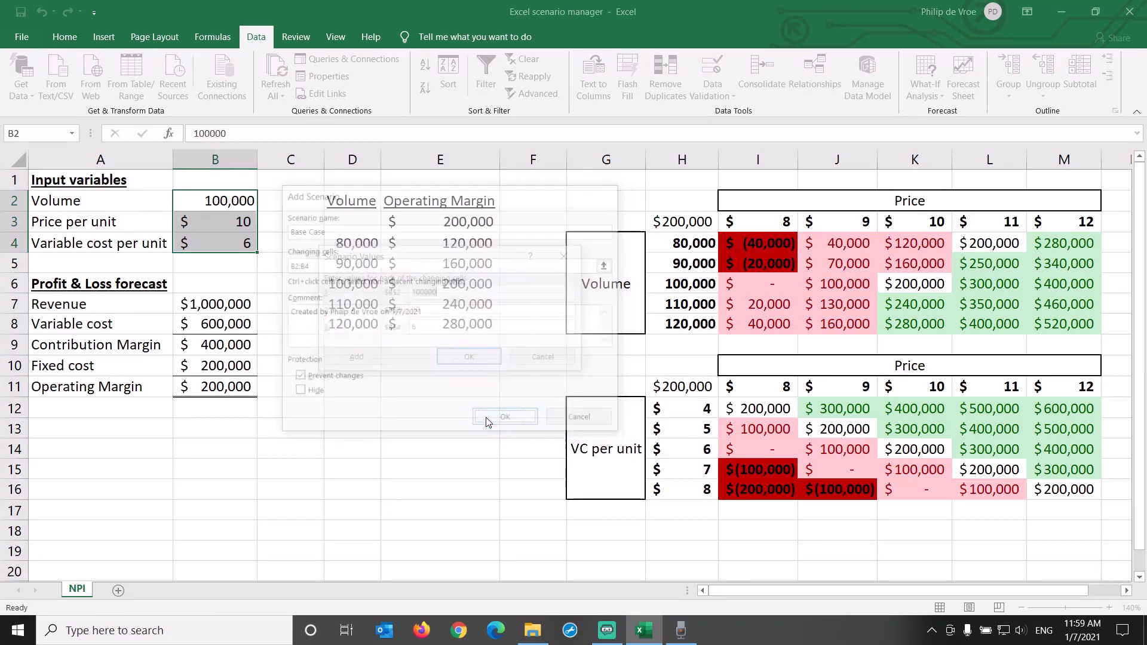
Save the Base Case scenario with the values 100000, 10 and 6, and close Scenario Manager
drag(452, 259, 416, 206)
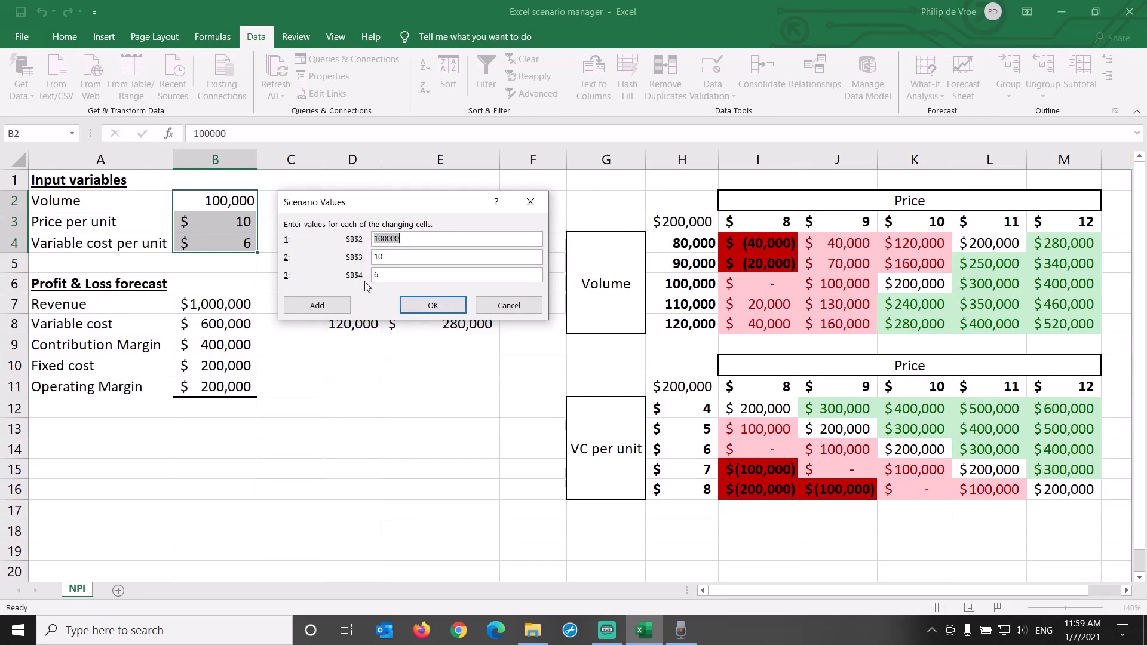
click(432, 306)
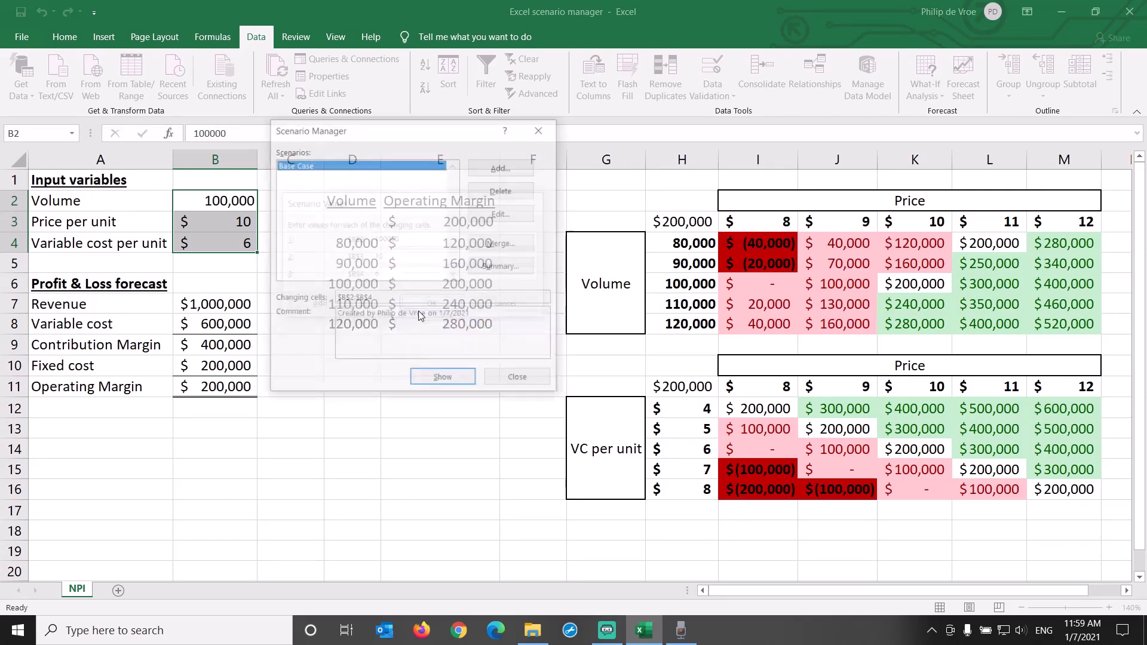
click(512, 385)
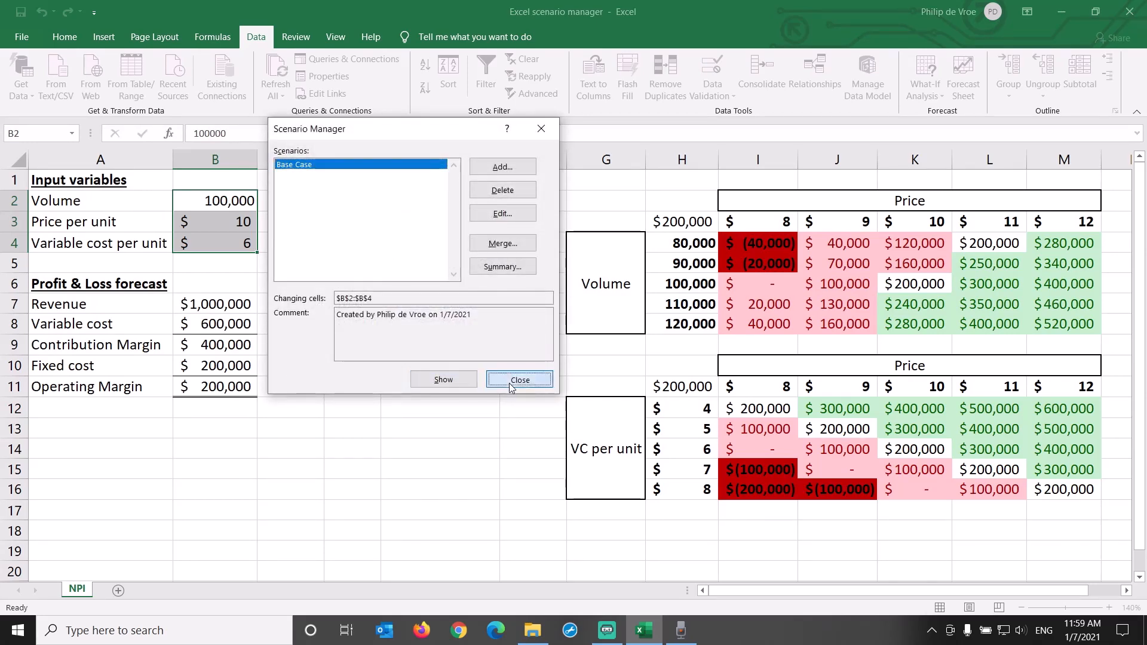
Give the volume input cell B2 the defined name Volume
click(194, 199)
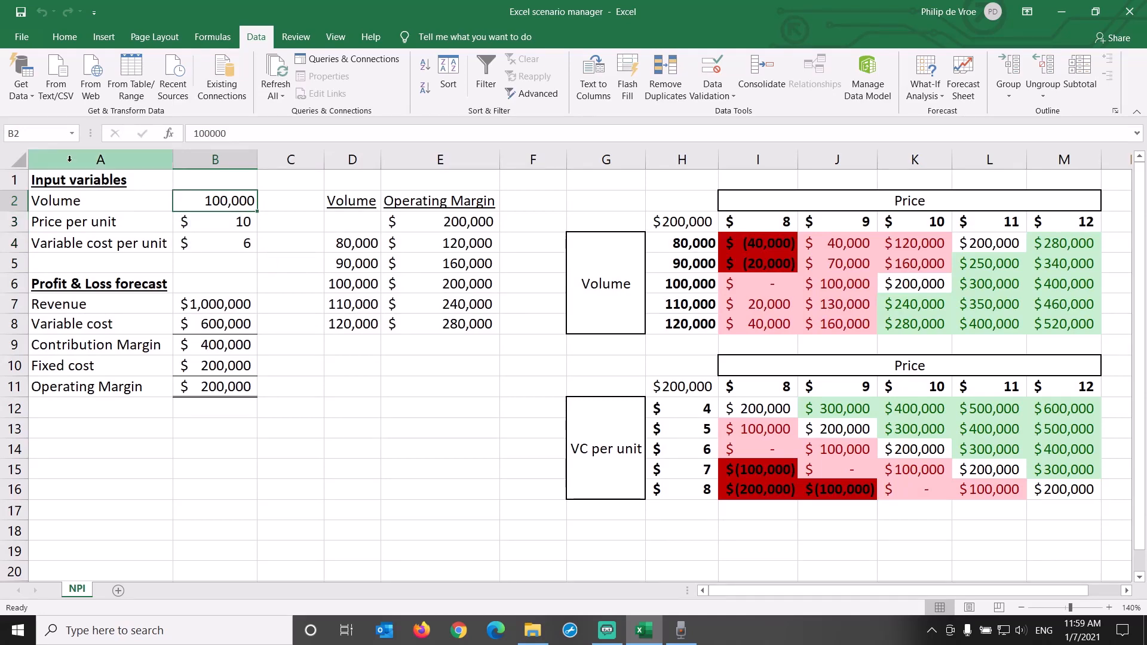
click(49, 132)
text(Vo)
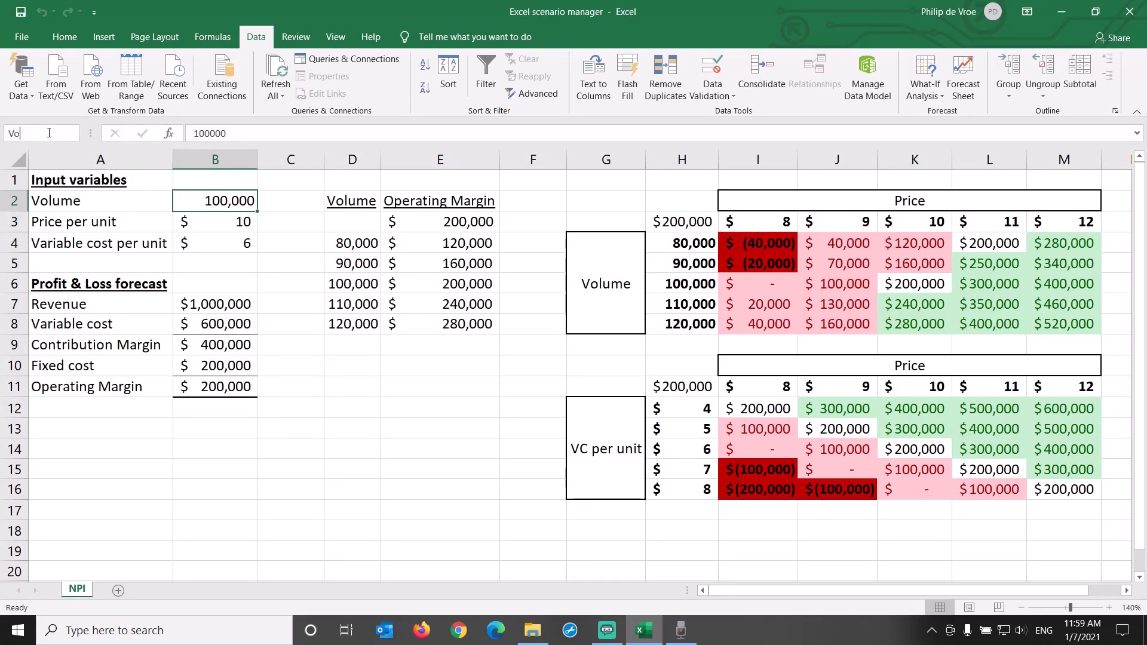
text(lume)
key(Return)
Give the price per unit cell B3 the defined name Price
click(195, 221)
click(44, 134)
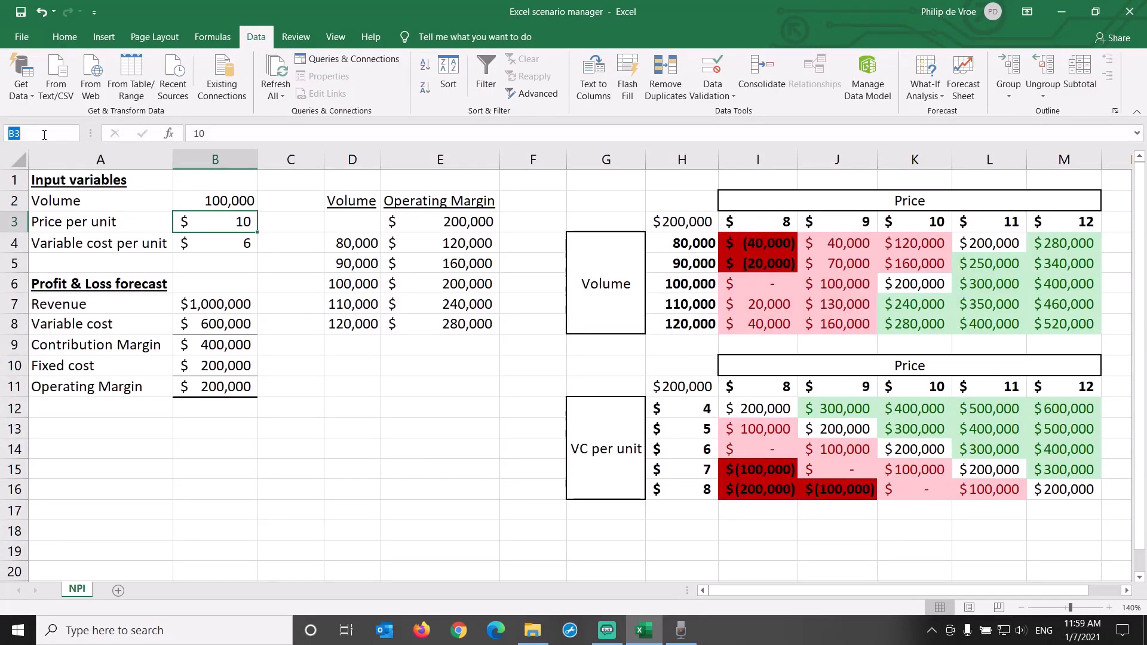
text(Price)
key(Return)
Give the variable cost per unit cell B4 the defined name VC
click(180, 238)
click(43, 132)
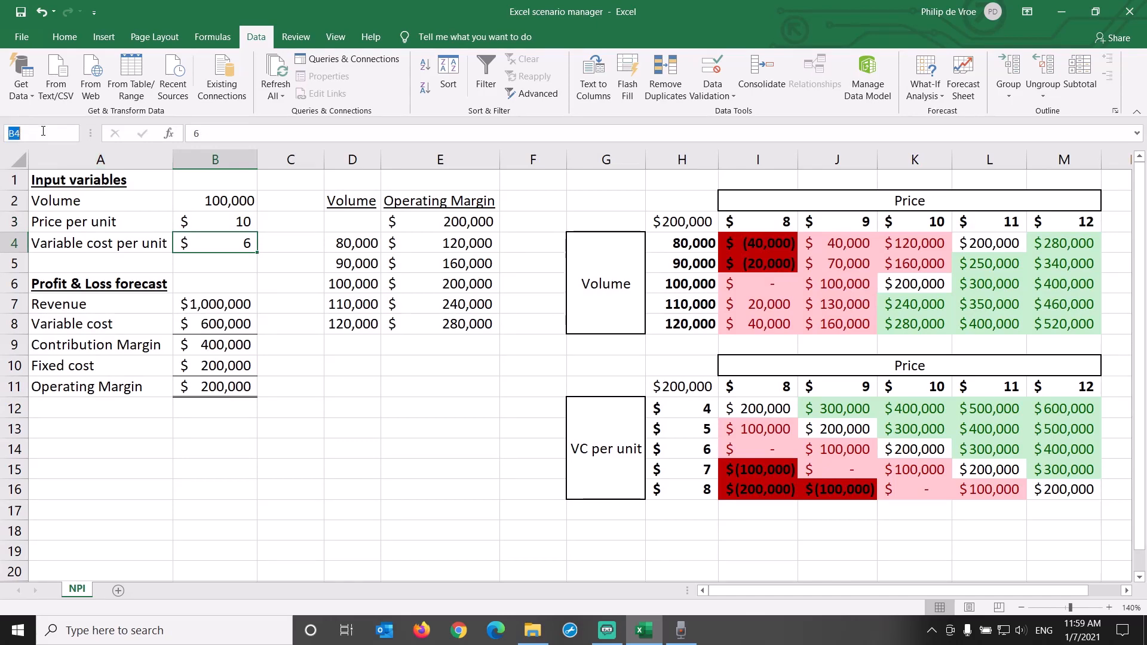
text(VCperUnit)
key(Return)
Add a scenario named Low-Low-High in Scenario Manager with the input cells B2:B4 as its changing cells
drag(200, 206, 225, 242)
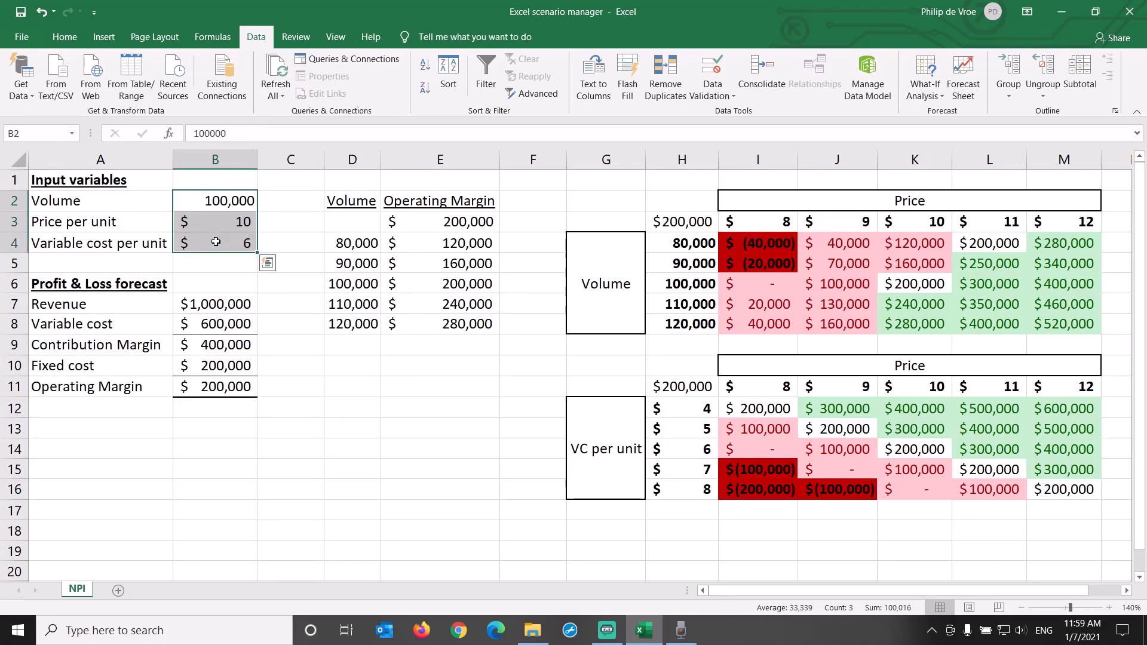
click(926, 91)
click(941, 111)
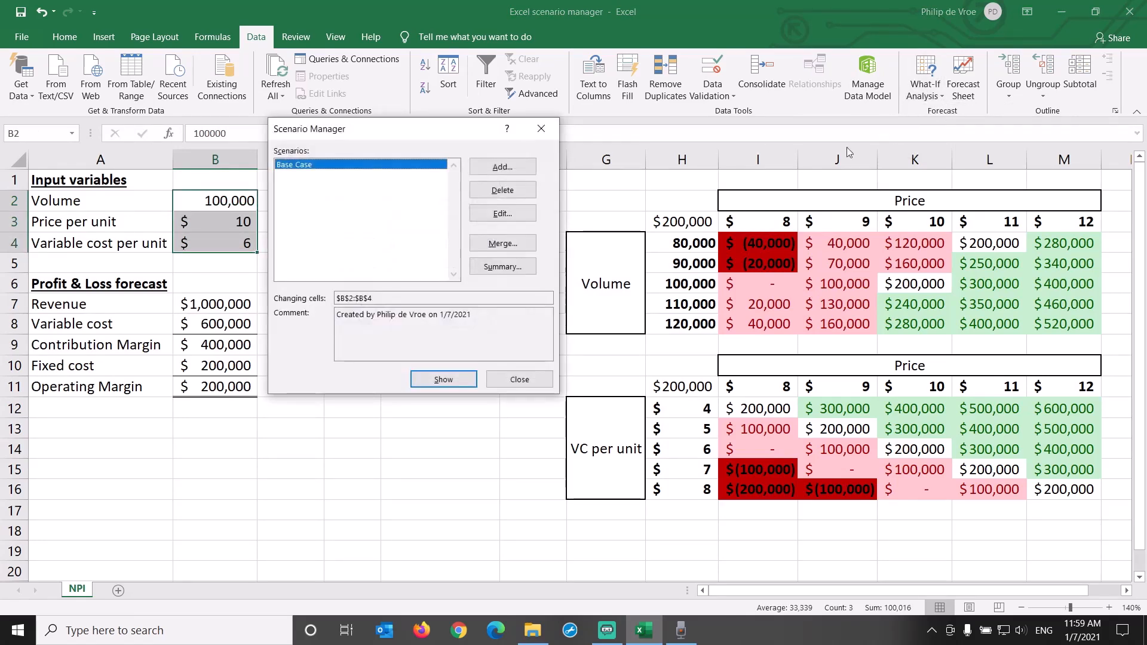
click(493, 169)
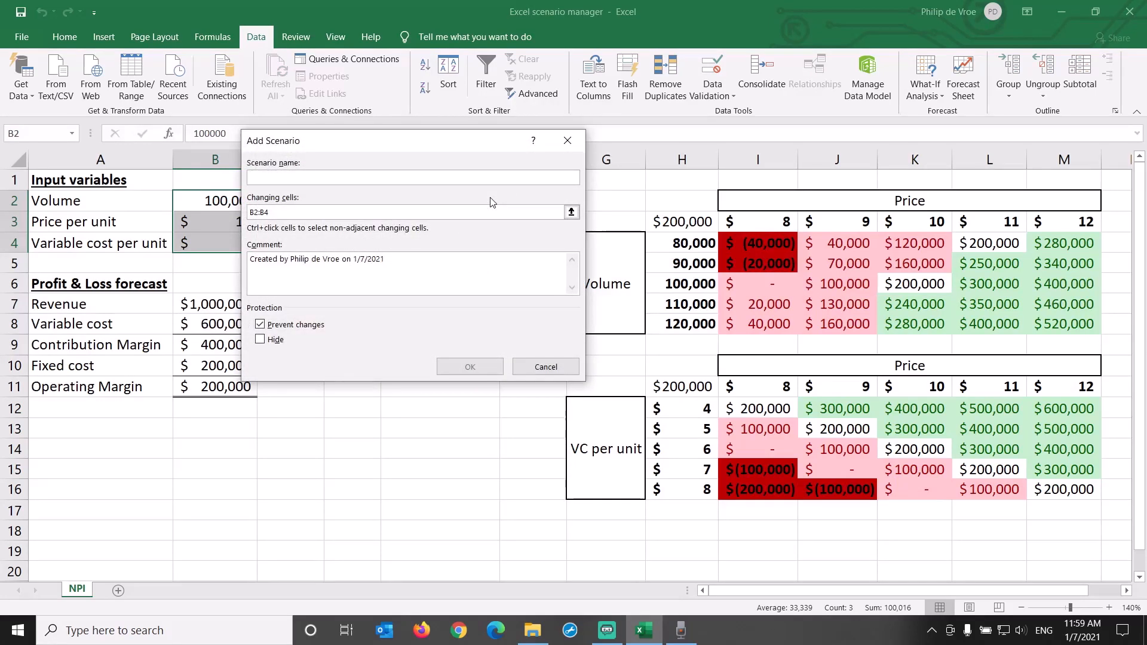
text(Low-Low-High)
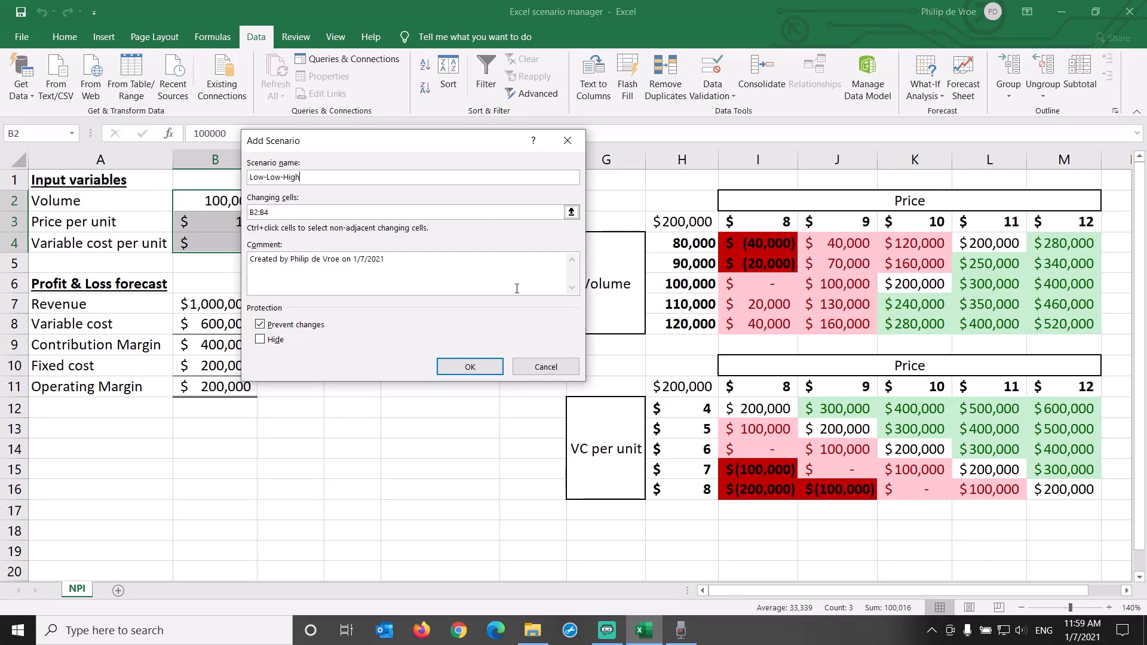
click(487, 366)
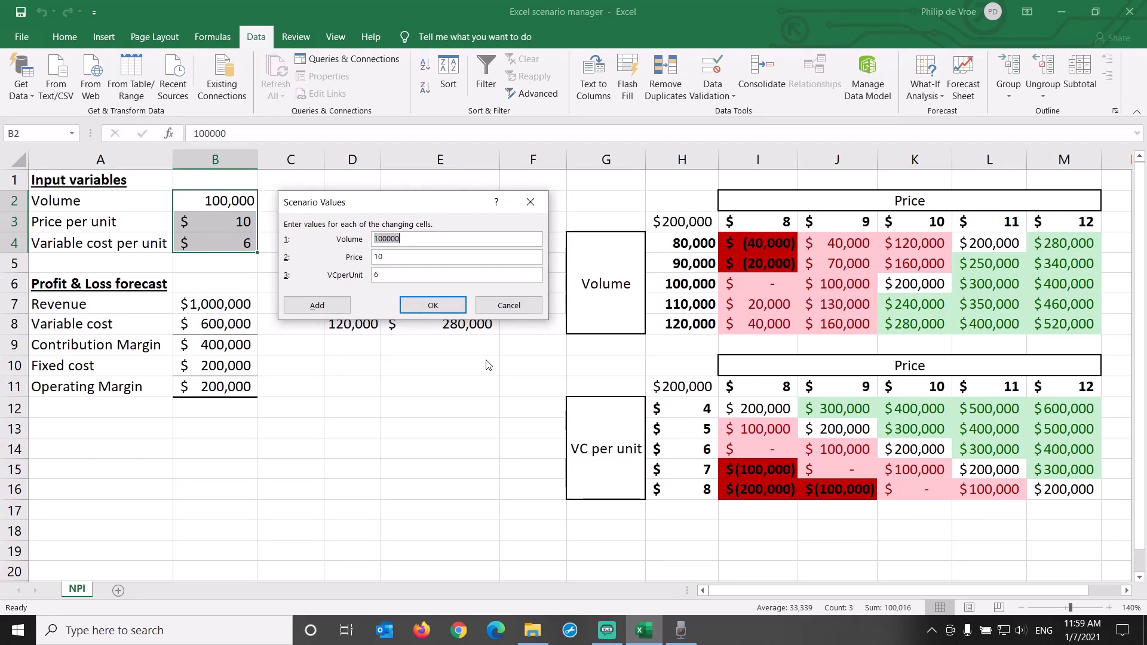
Set the Low-Low-High scenario's values to volume 80000, price 9 and variable cost per unit 7, and save it
text(800)
key(Tab)
key(Tab)
click(447, 305)
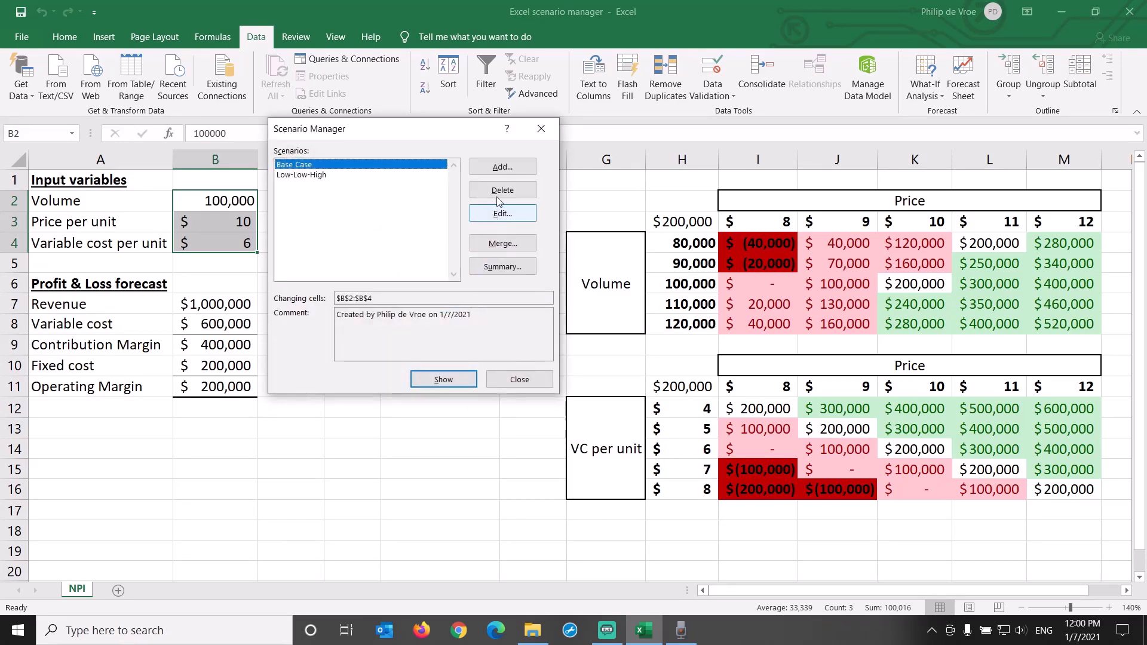
Add another scenario named High-High-High for the changing cells B2:B4
click(503, 169)
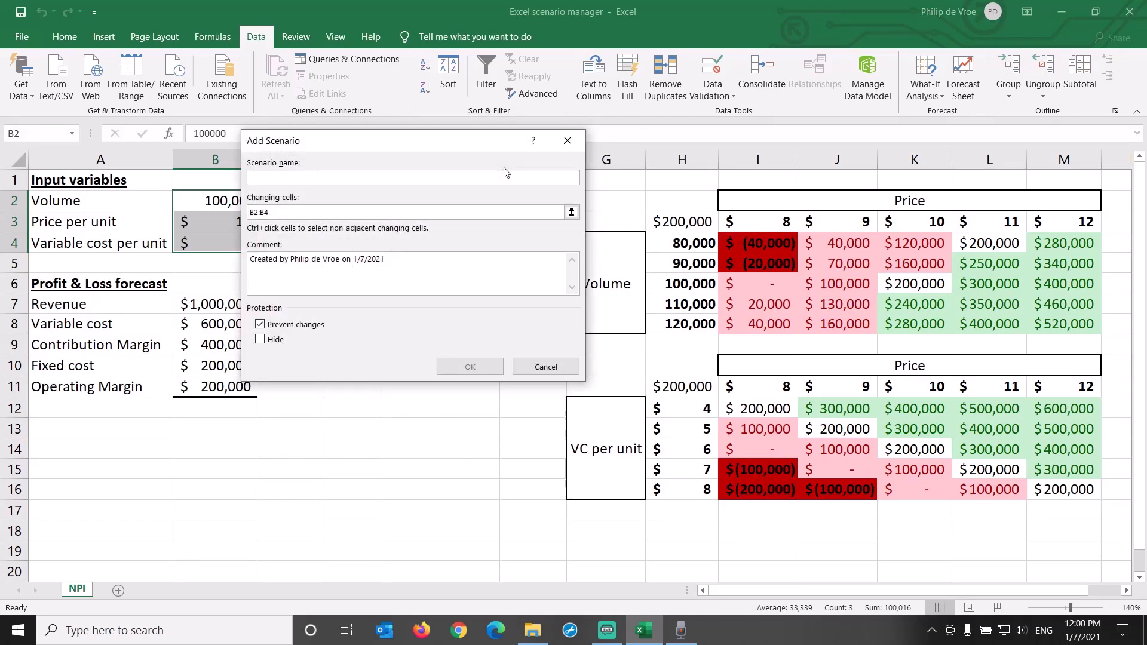
text(High-High-High)
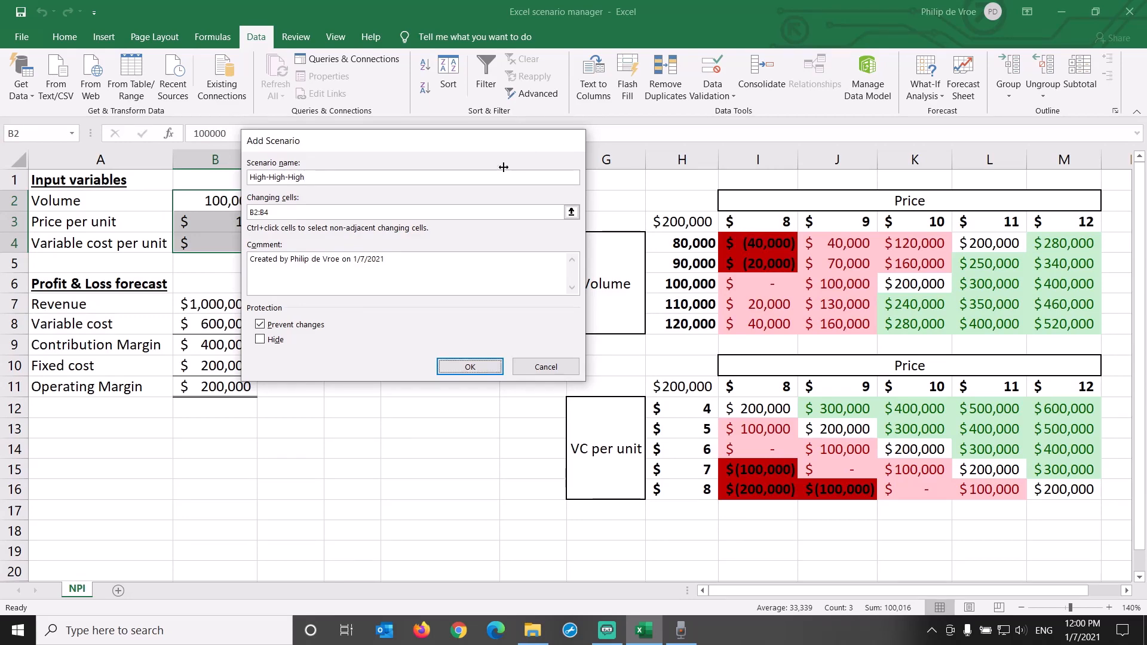
key(Return)
Give the High-High-High scenario volume 120000, price 12 and variable cost per unit 7, and save it
text(120)
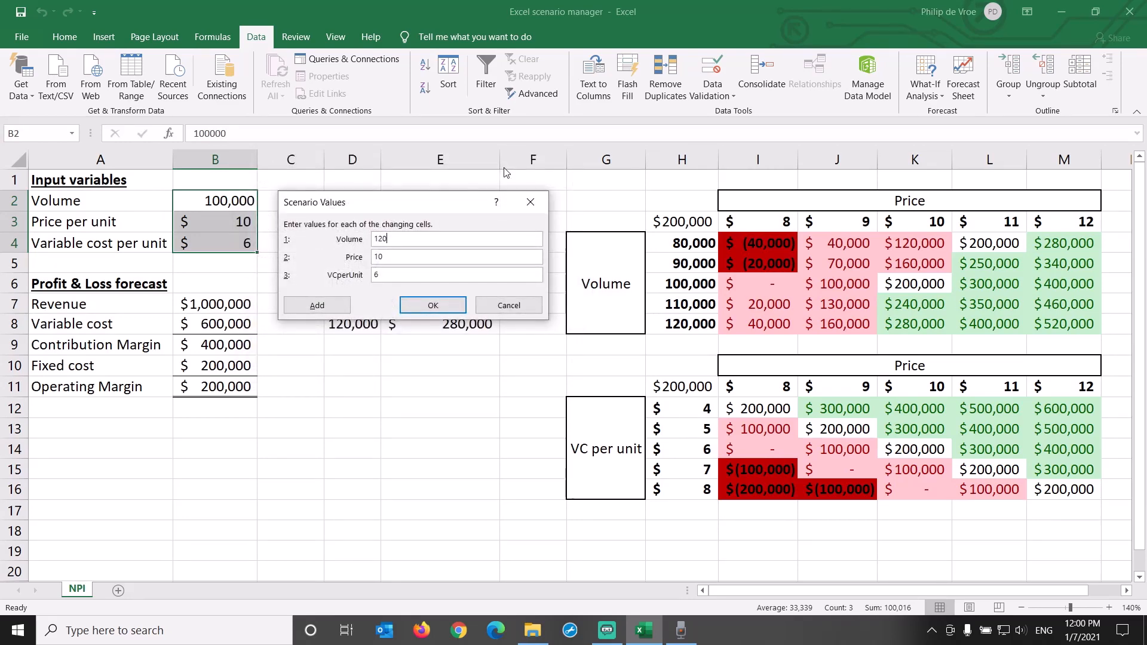
text(000)
key(Tab)
text(12)
key(Return)
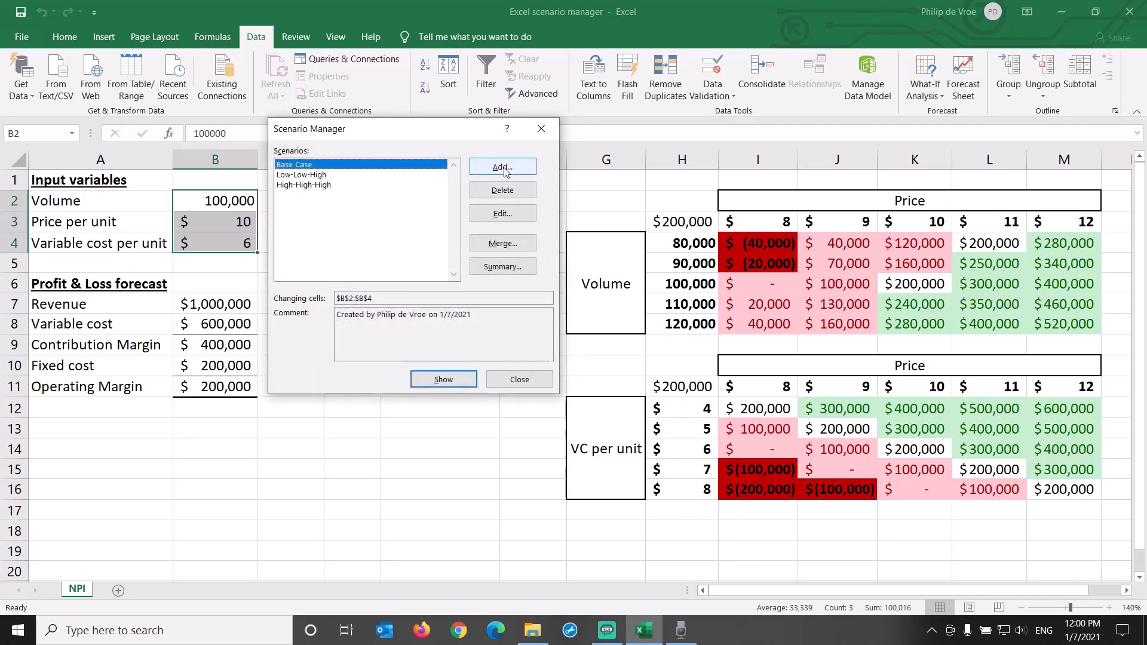
Add a scenario named High-Low-Low for the changing cells B2:B4
click(504, 167)
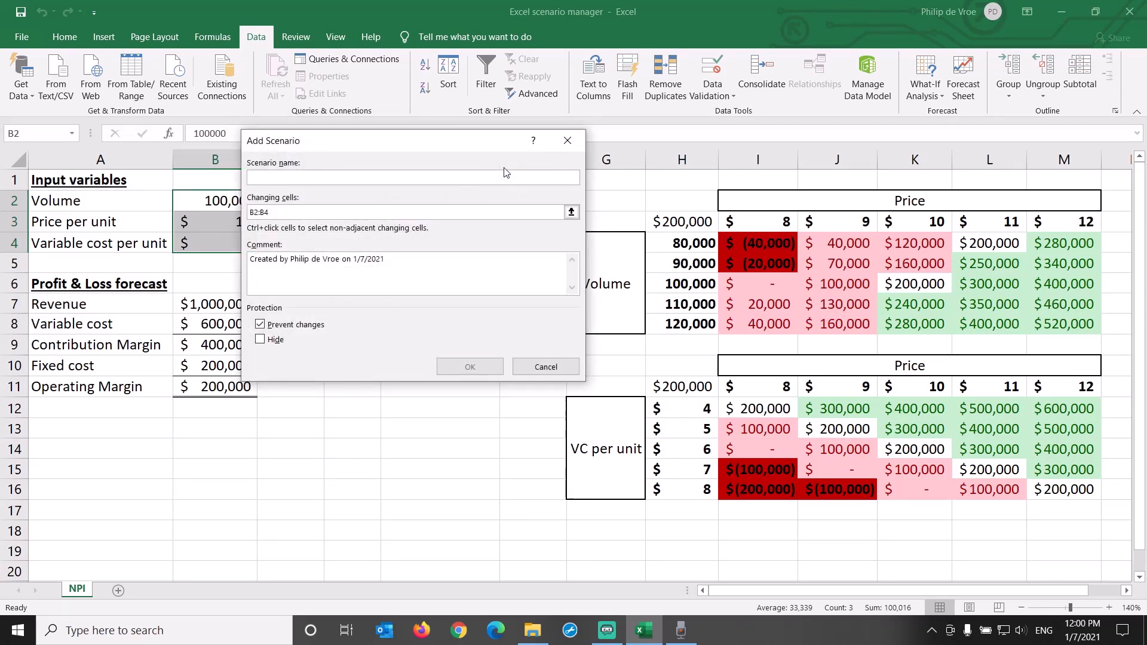
text(High-Low)
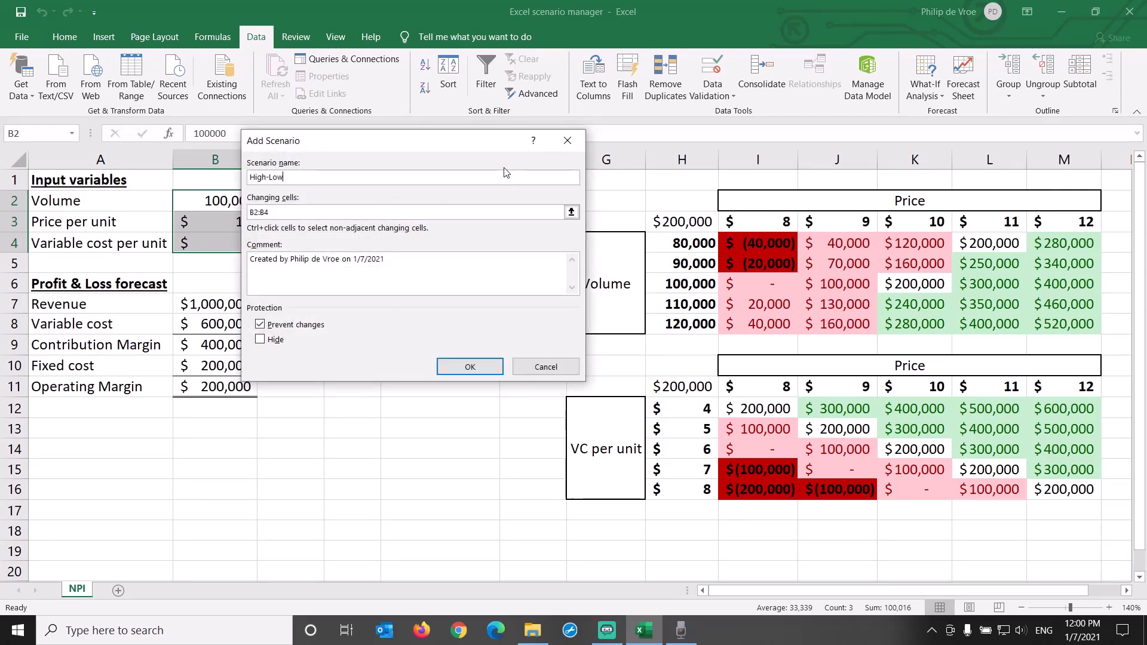
text(-0)
text(-)
key(Return)
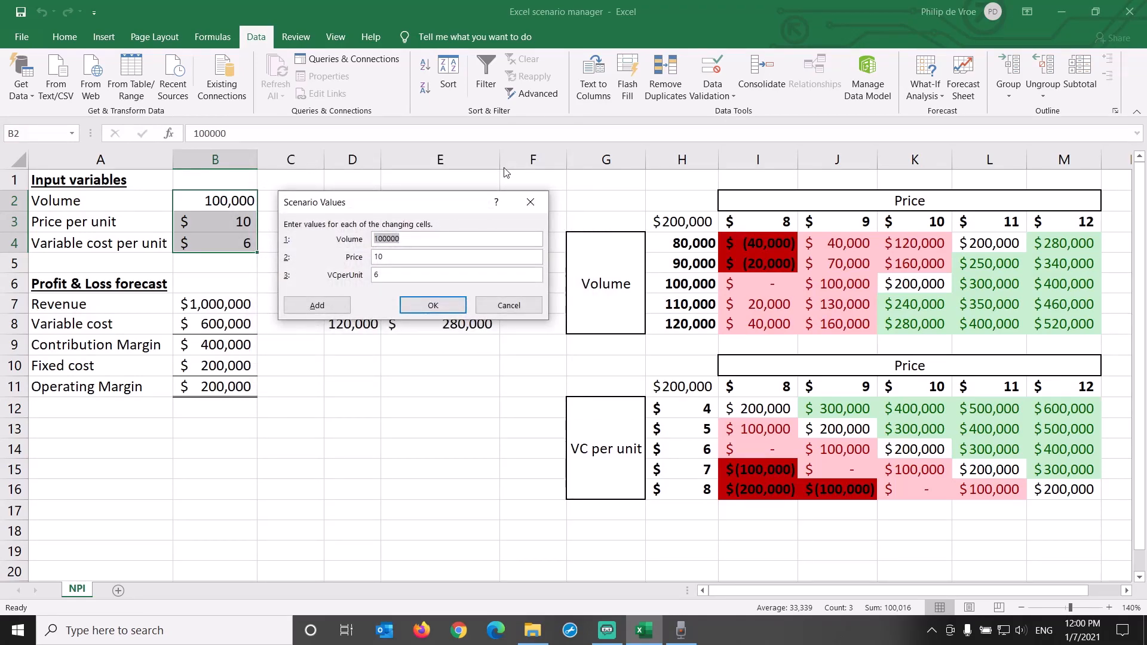
Save the High-Low-Low scenario with volume 120000, price 8 and variable cost per unit 5
text(120000)
key(Tab)
text(8)
key(Tab)
key(Return)
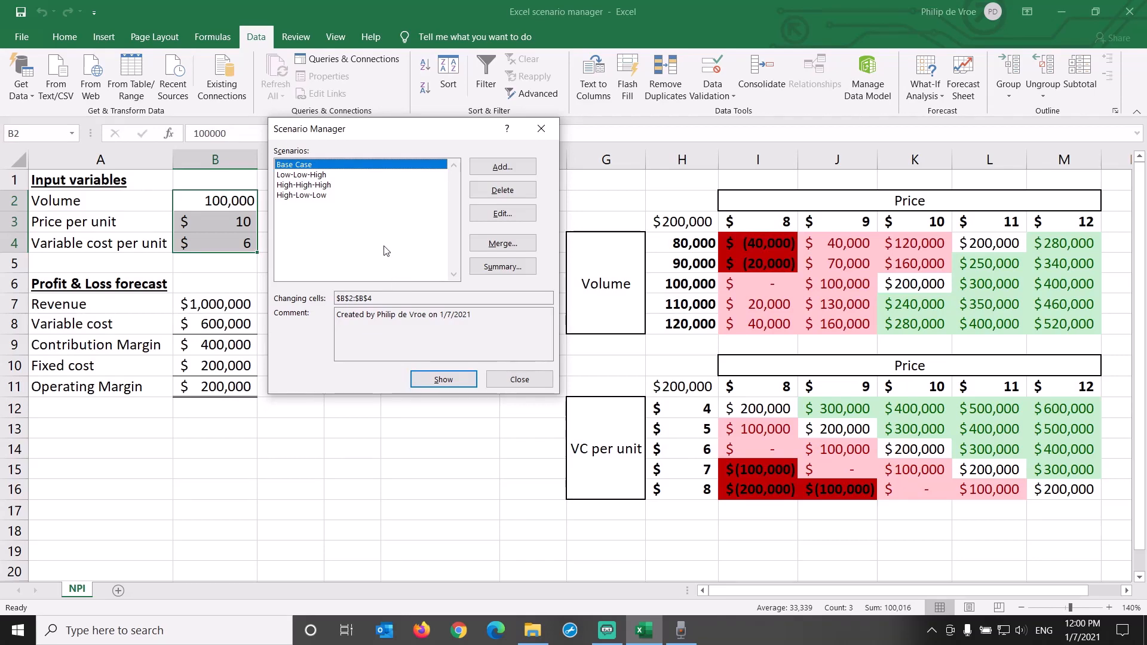
Show the Low-Low-High scenario in the worksheet and check its stored values without changing them
click(326, 176)
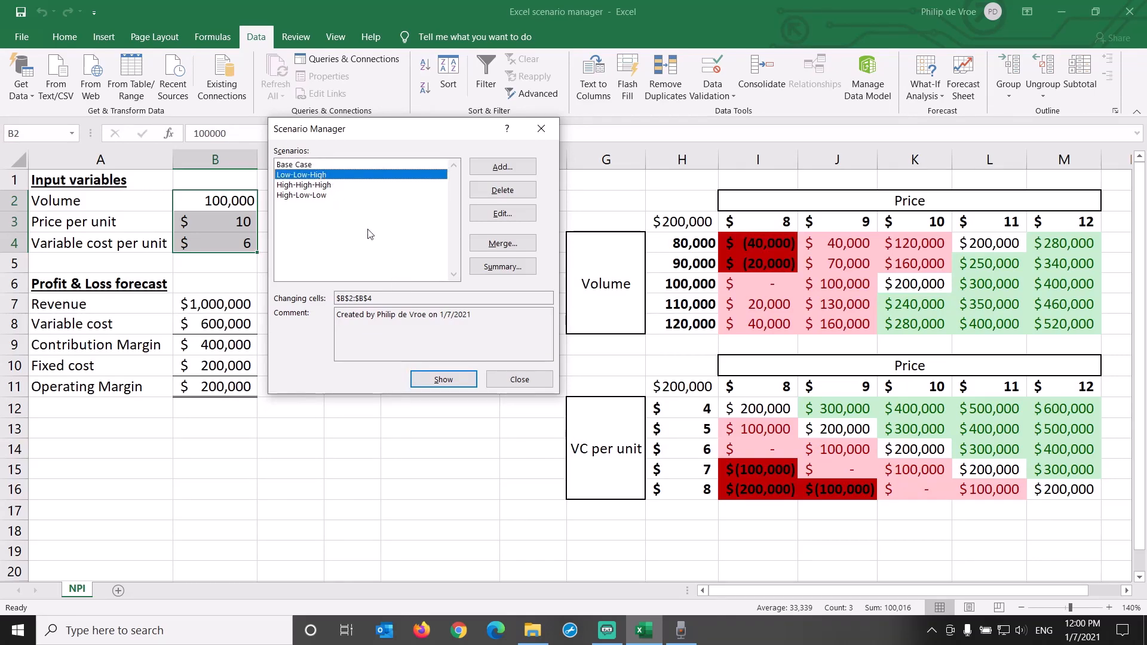
click(443, 381)
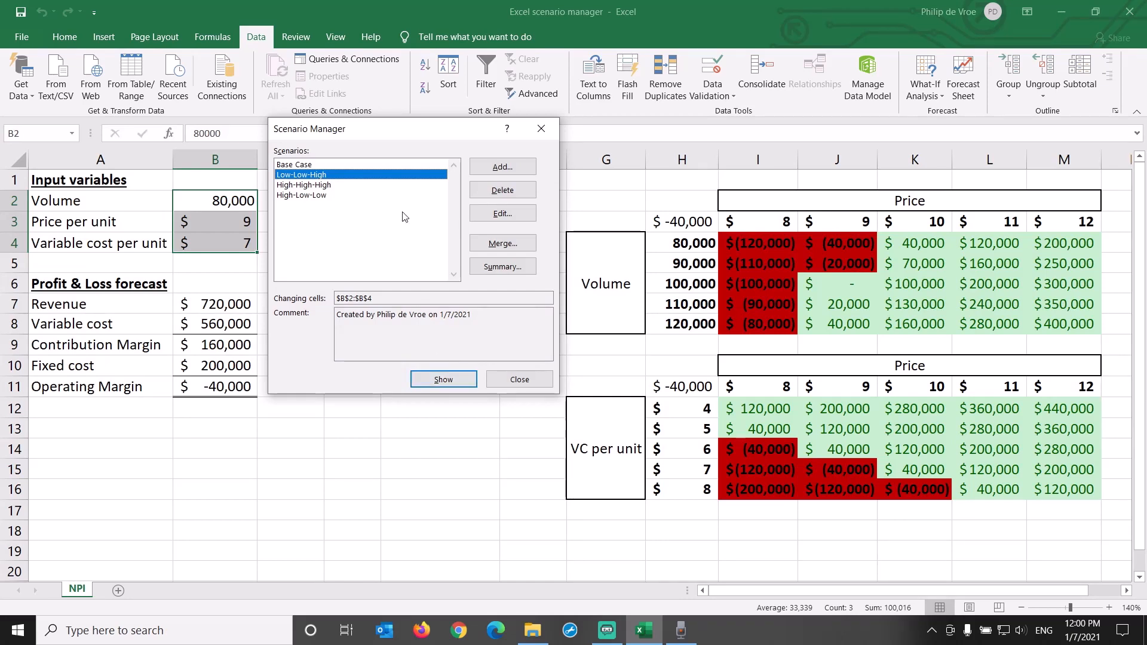
drag(407, 133, 412, 185)
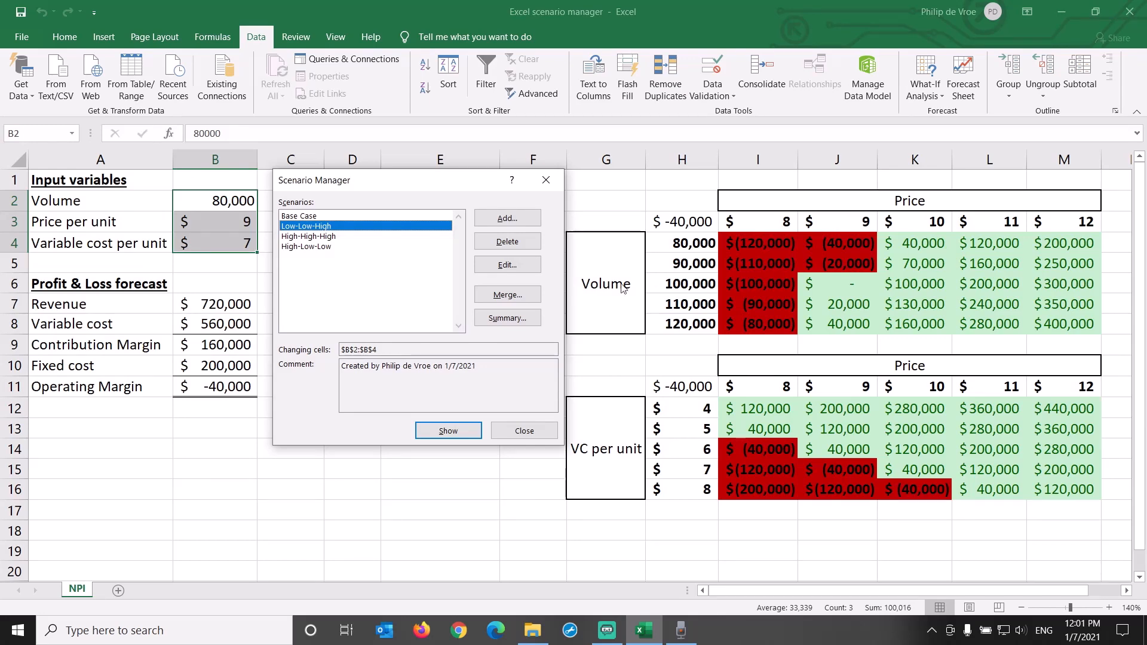
click(504, 265)
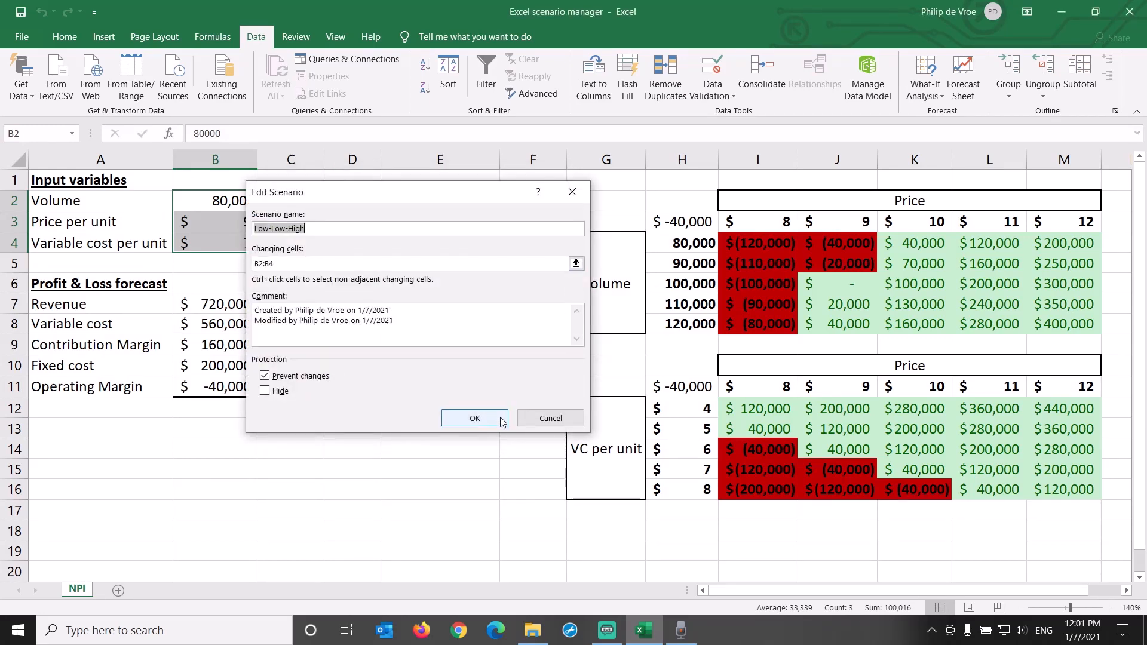
click(475, 418)
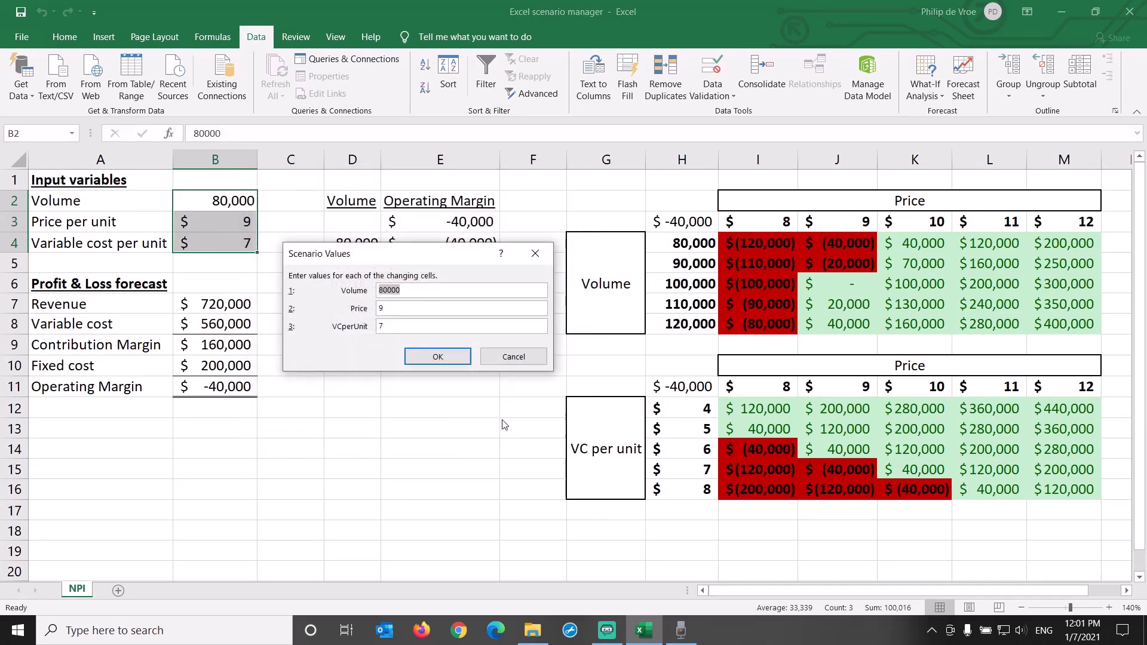
click(514, 357)
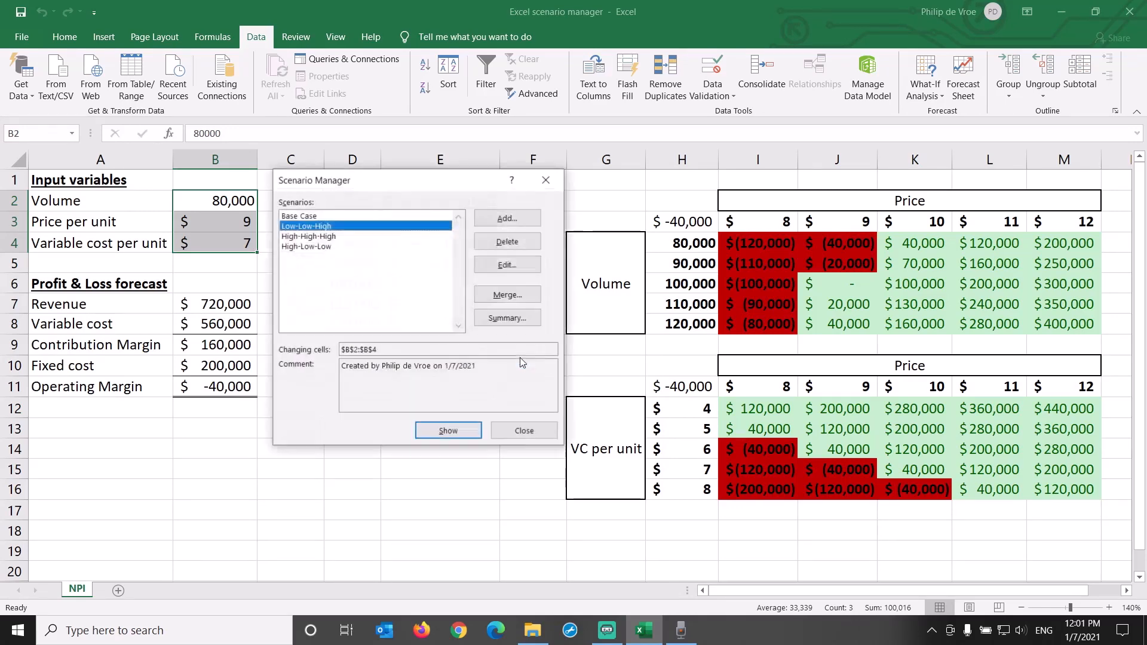
Show the High-High-High scenario and the High-Low-Low scenario in turn to compare their effect on the forecast
click(332, 236)
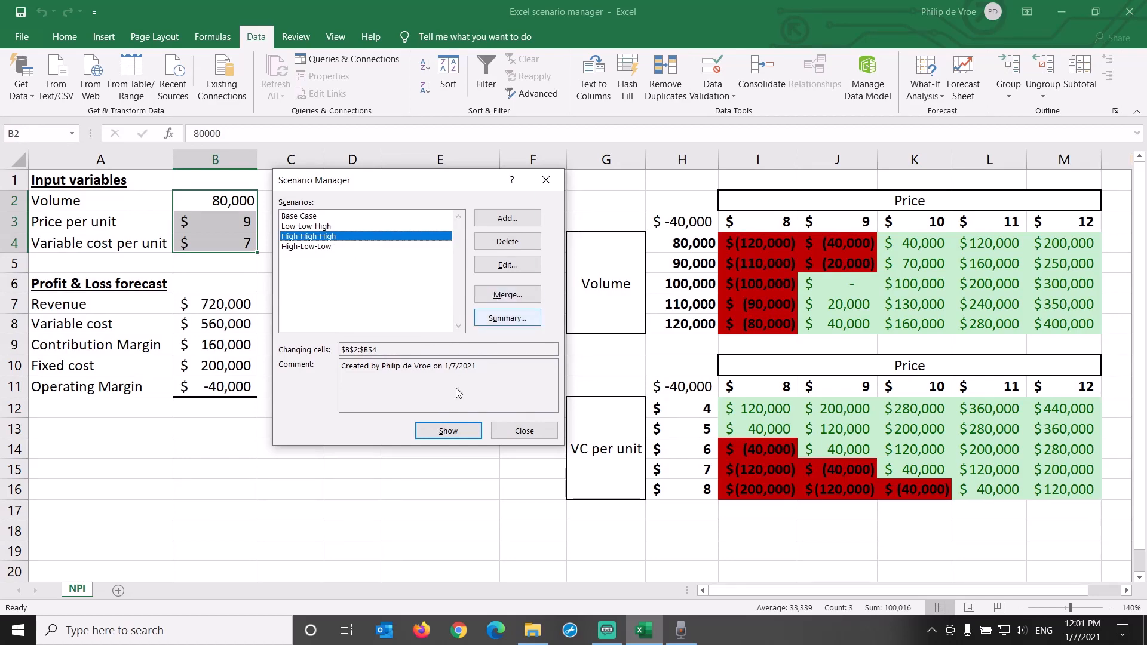
click(439, 431)
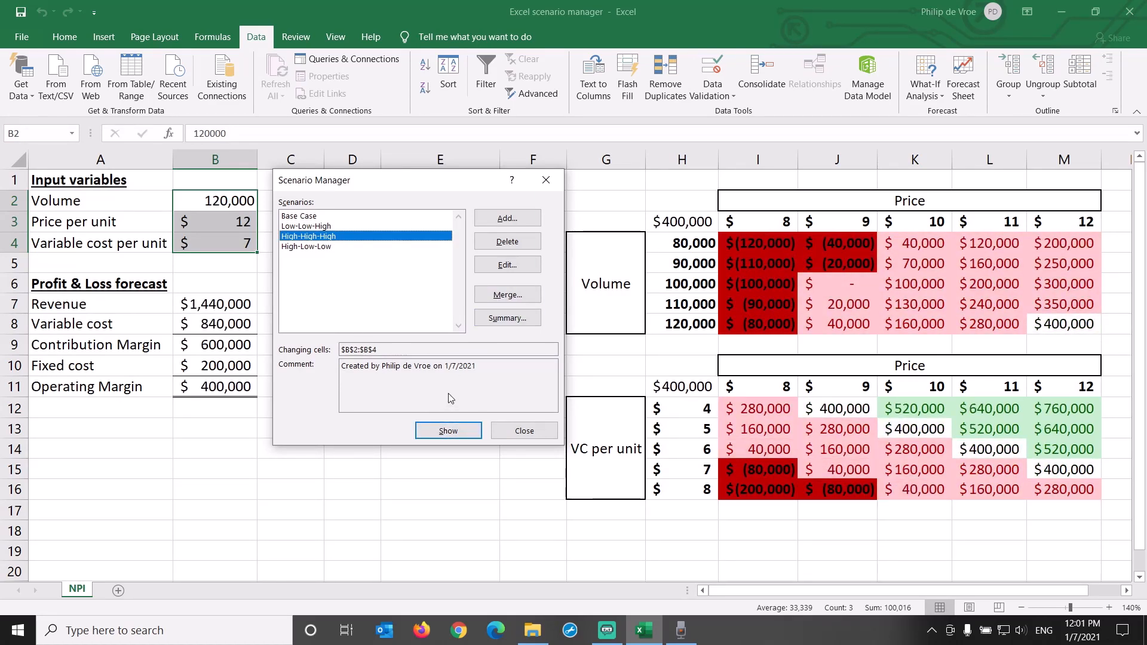
click(368, 247)
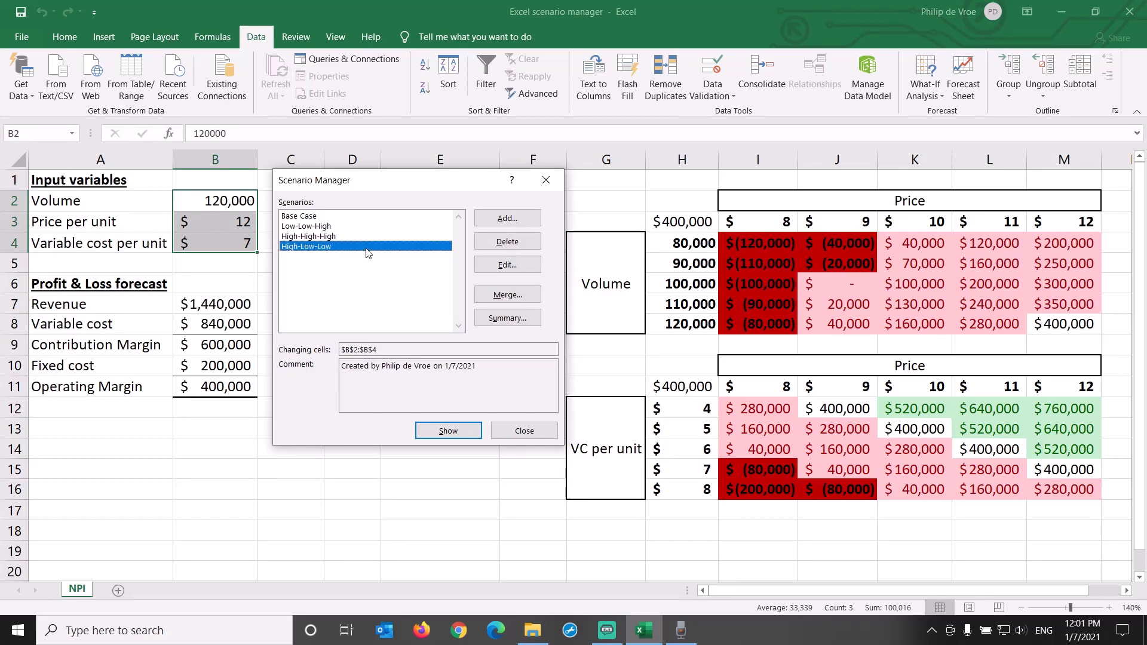
click(444, 436)
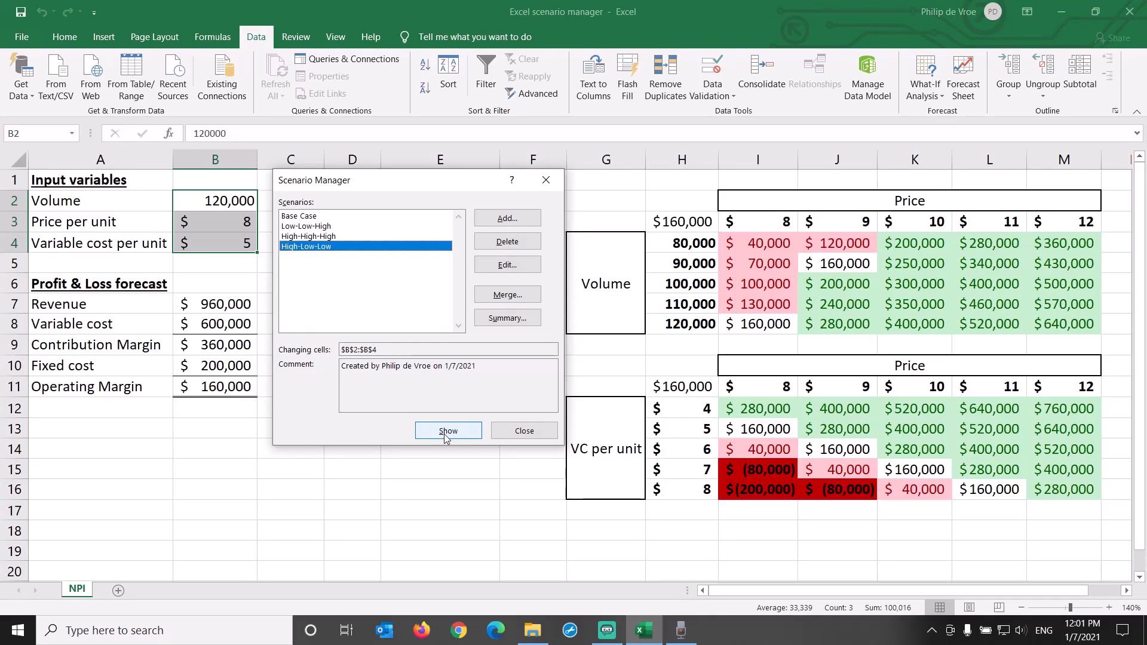
Check the stored settings and values of the High-High-High scenario without changing them
click(362, 237)
click(505, 266)
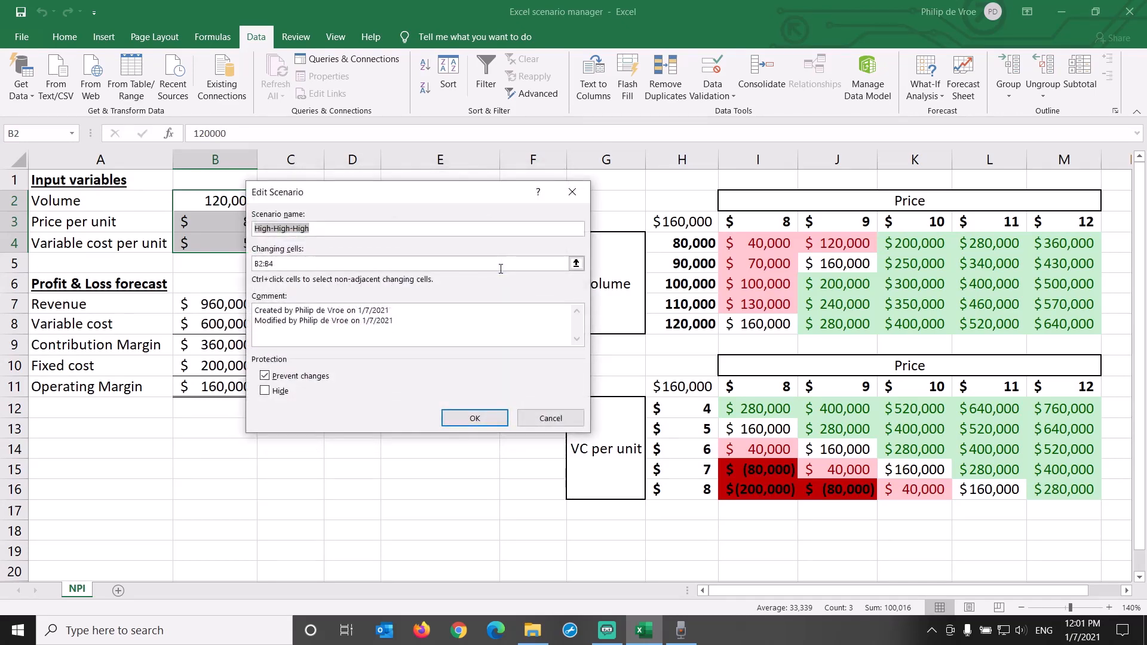
key(Return)
key(Return)
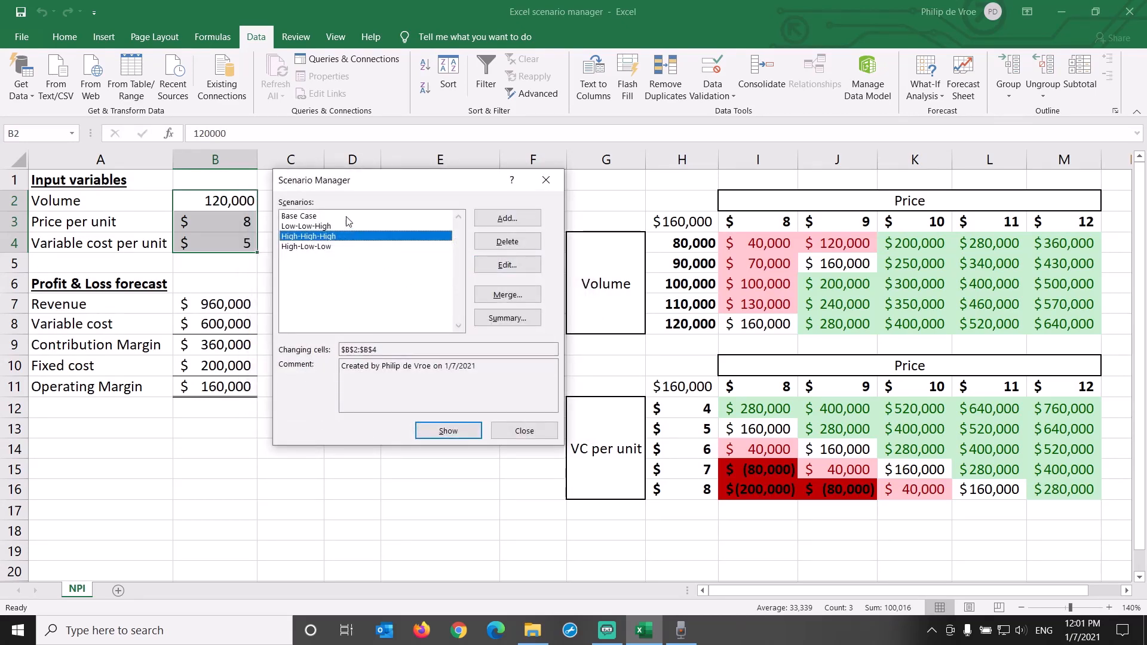
Show the Base Case scenario in the worksheet and create a scenario summary report with operating margin cell B11 as the result cell
click(347, 216)
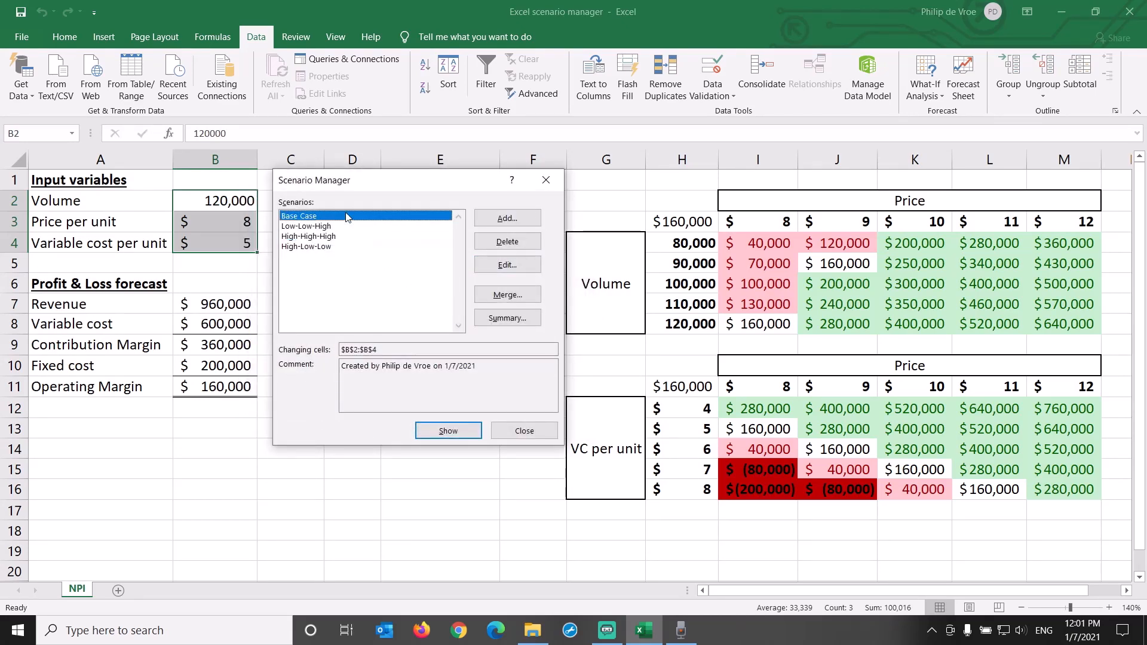
click(449, 432)
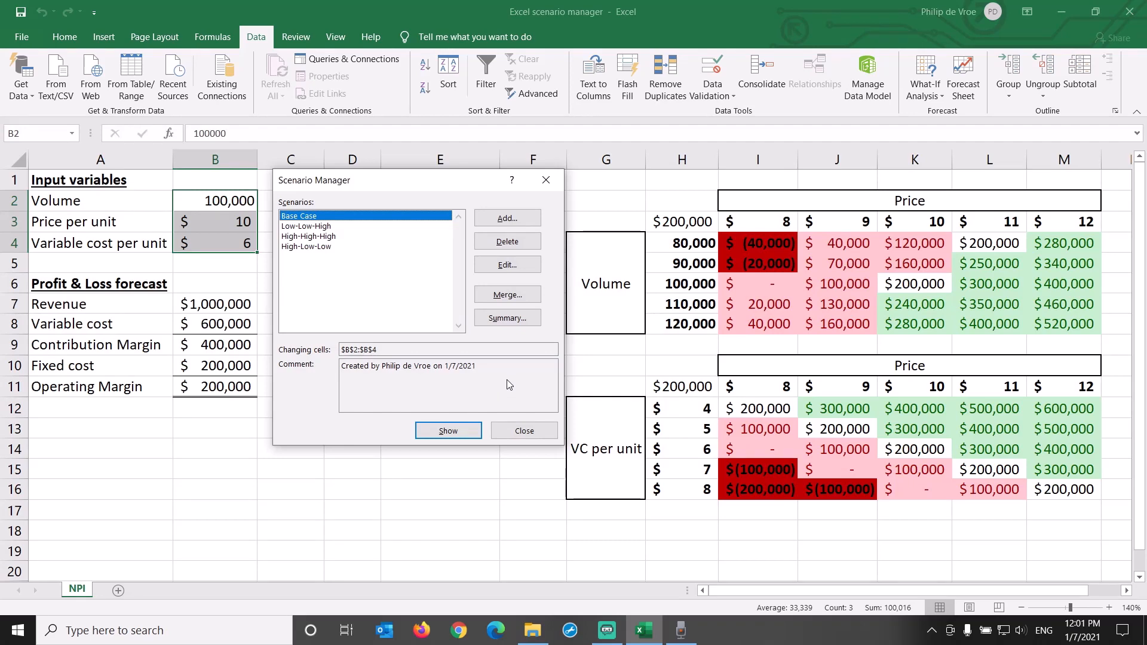
click(508, 321)
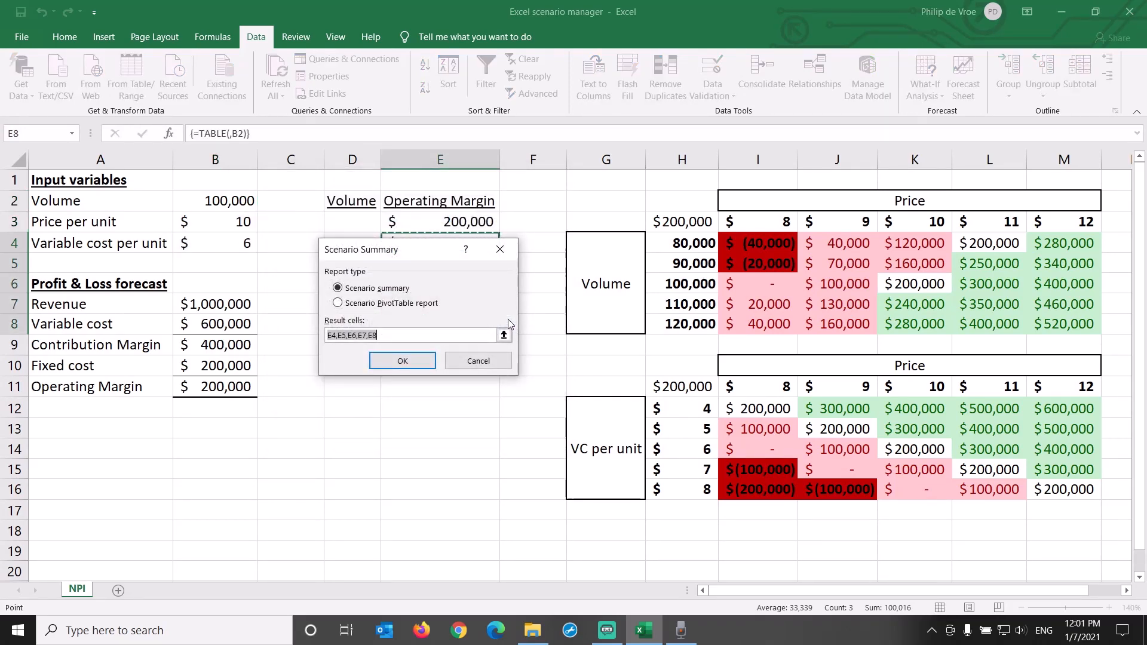
click(227, 386)
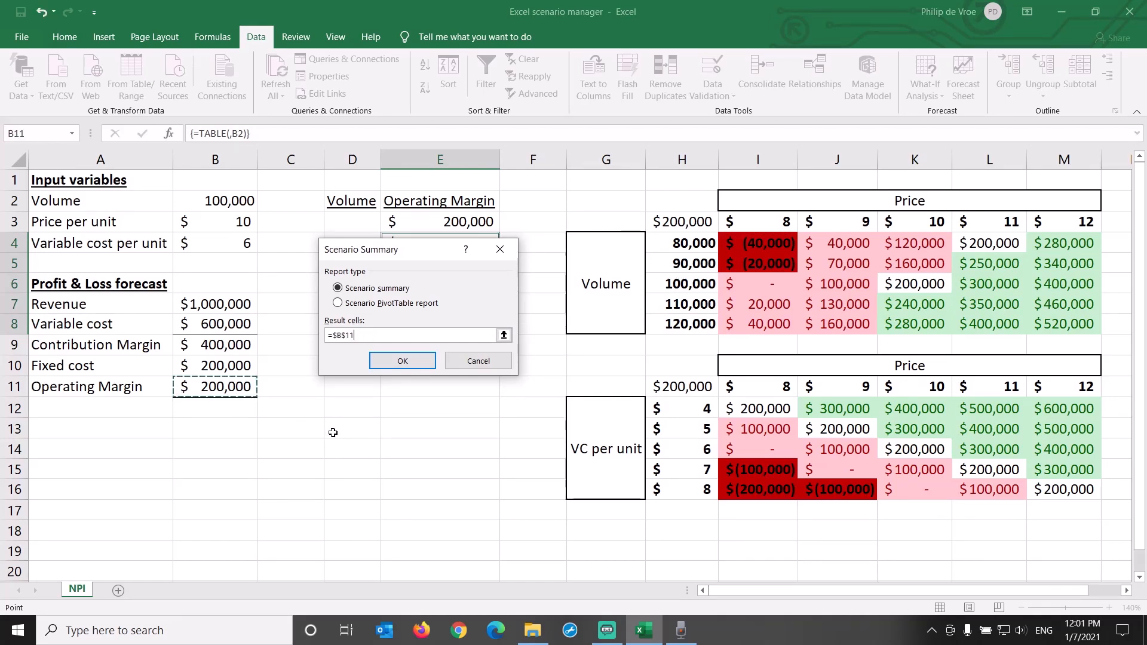
click(407, 363)
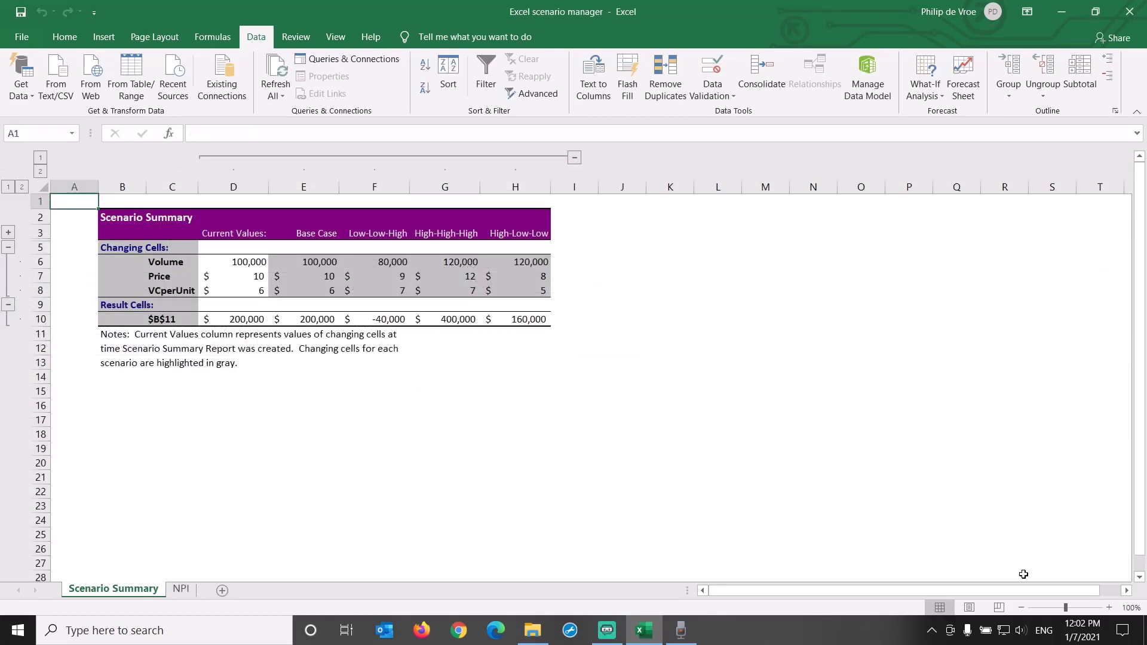
Examine the current values column, the scenario columns and the Volume, Price and VCperUnit rows of the scenario summary report
click(1109, 608)
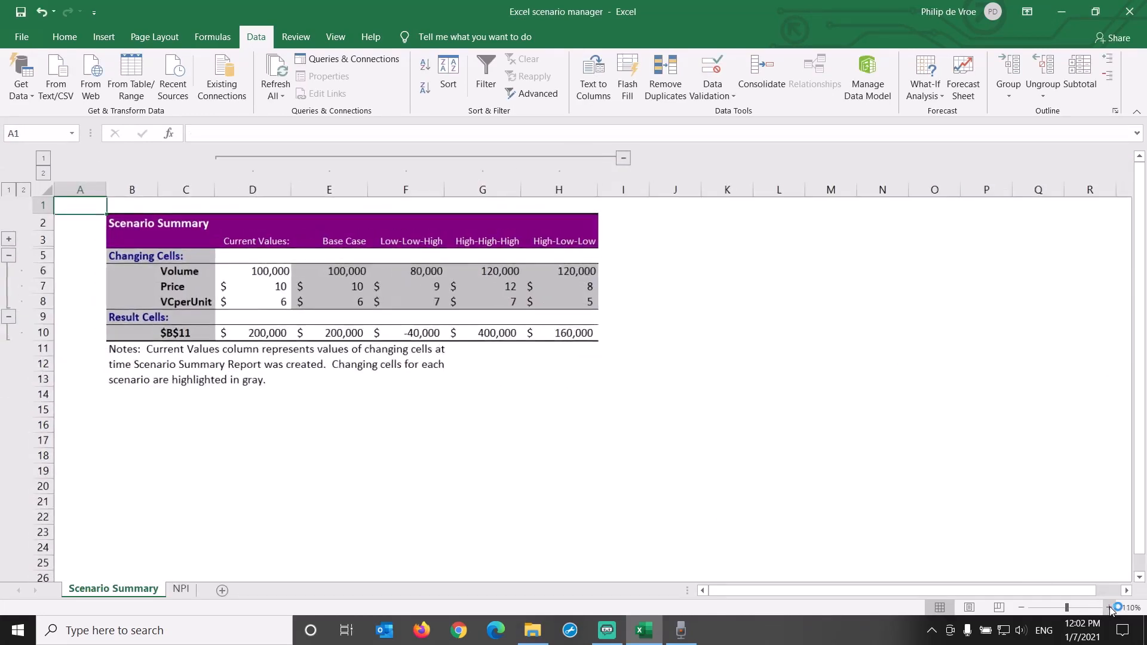
click(1110, 607)
click(1110, 608)
click(1109, 608)
click(1110, 608)
click(1109, 607)
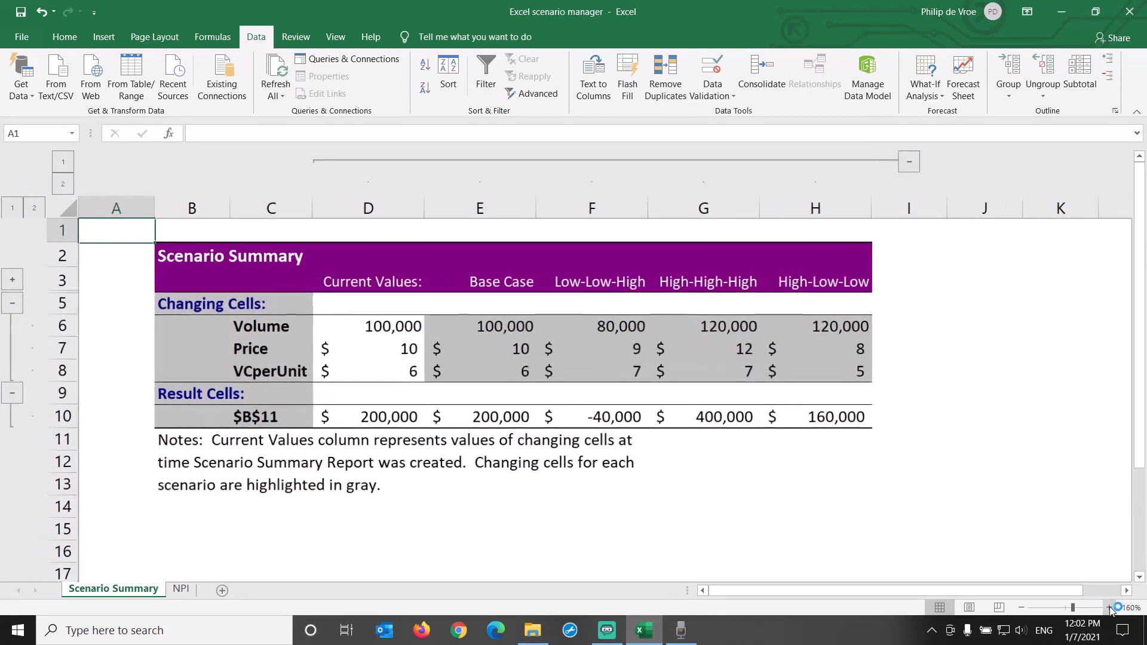
click(357, 205)
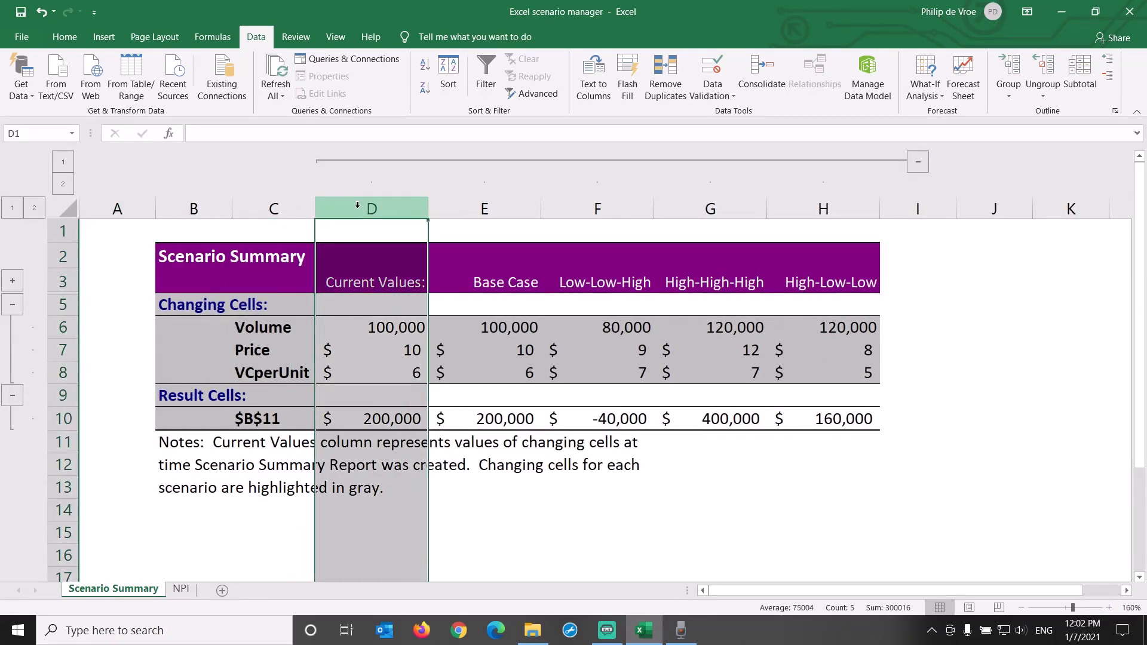
drag(464, 210, 839, 215)
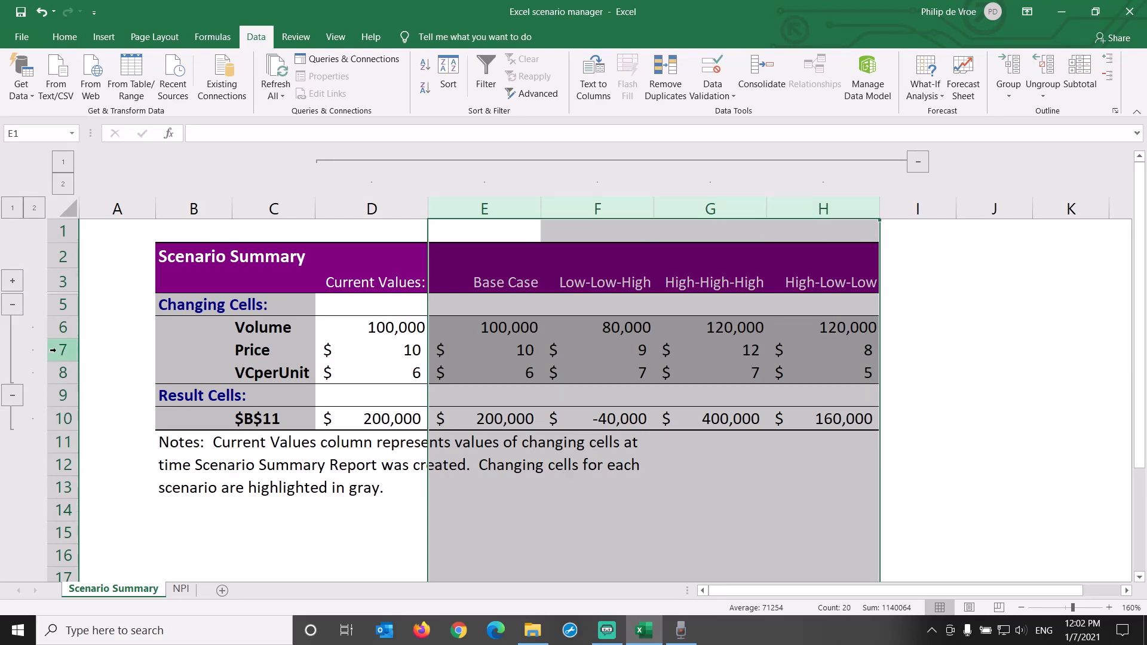
click(62, 327)
click(352, 331)
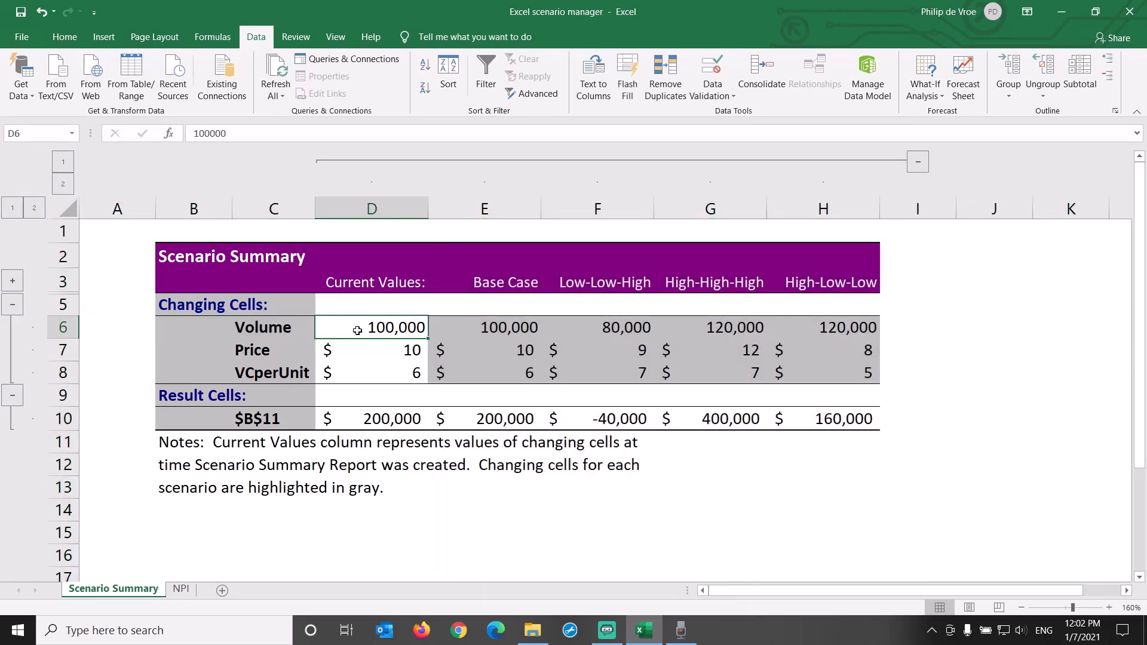
click(59, 350)
click(60, 372)
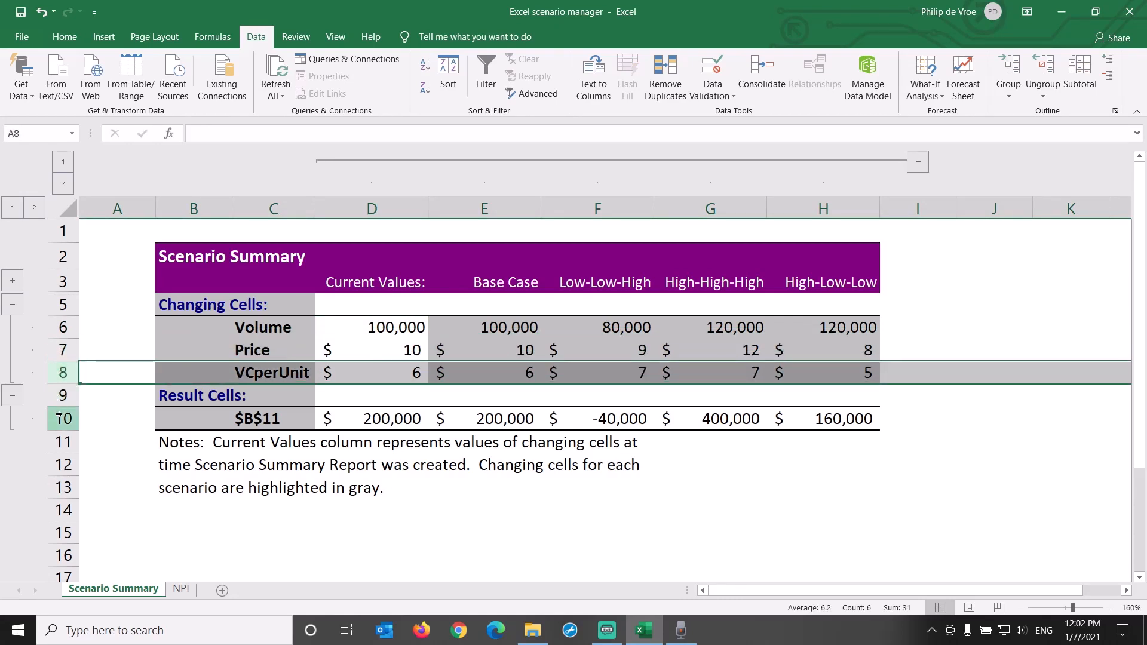
Compare the $B$11 result across all scenarios in the summary report and read the notes beneath the table
click(59, 421)
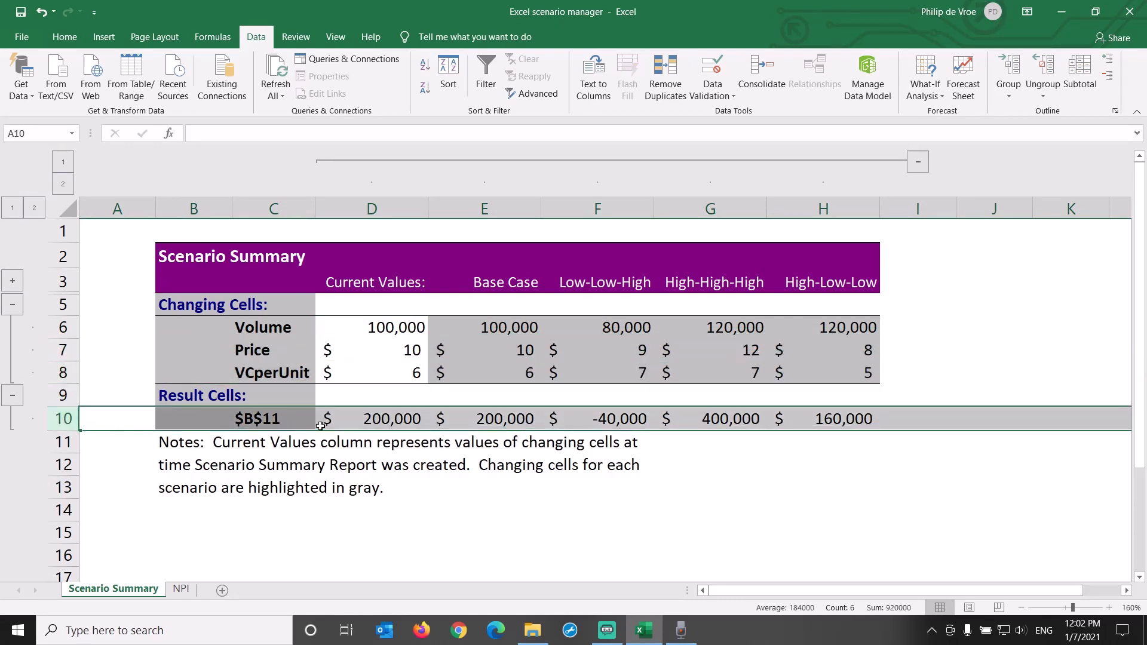
click(357, 423)
key(Right)
key(Right)
key(Right)
key(Right)
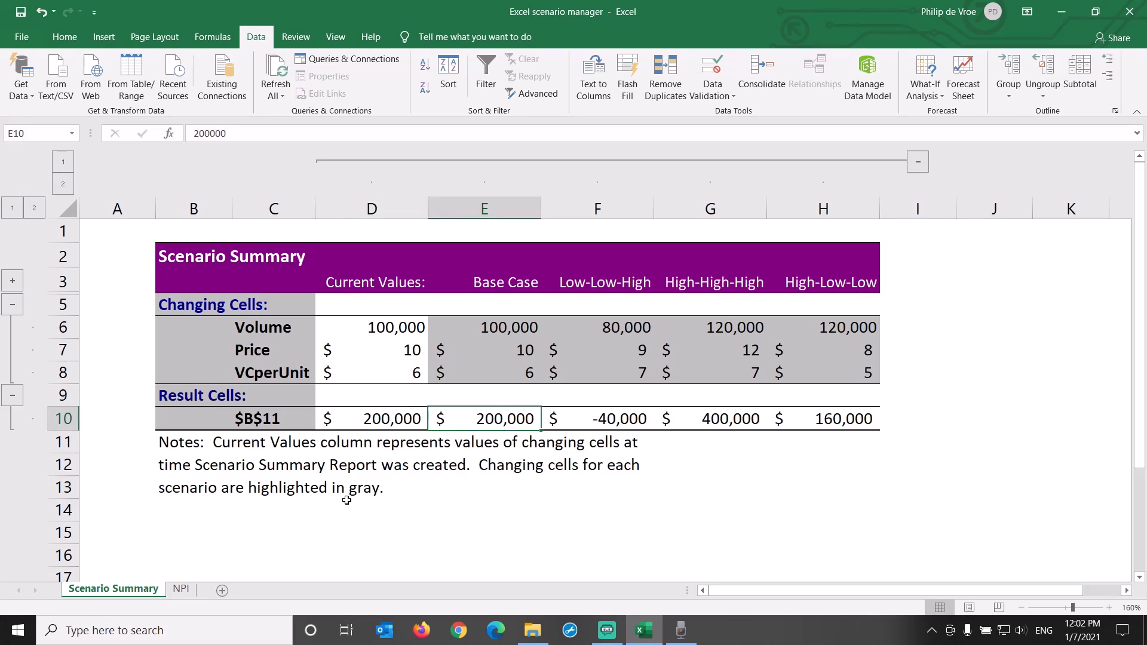
key(Left)
key(Left)
key(Left)
key(Left)
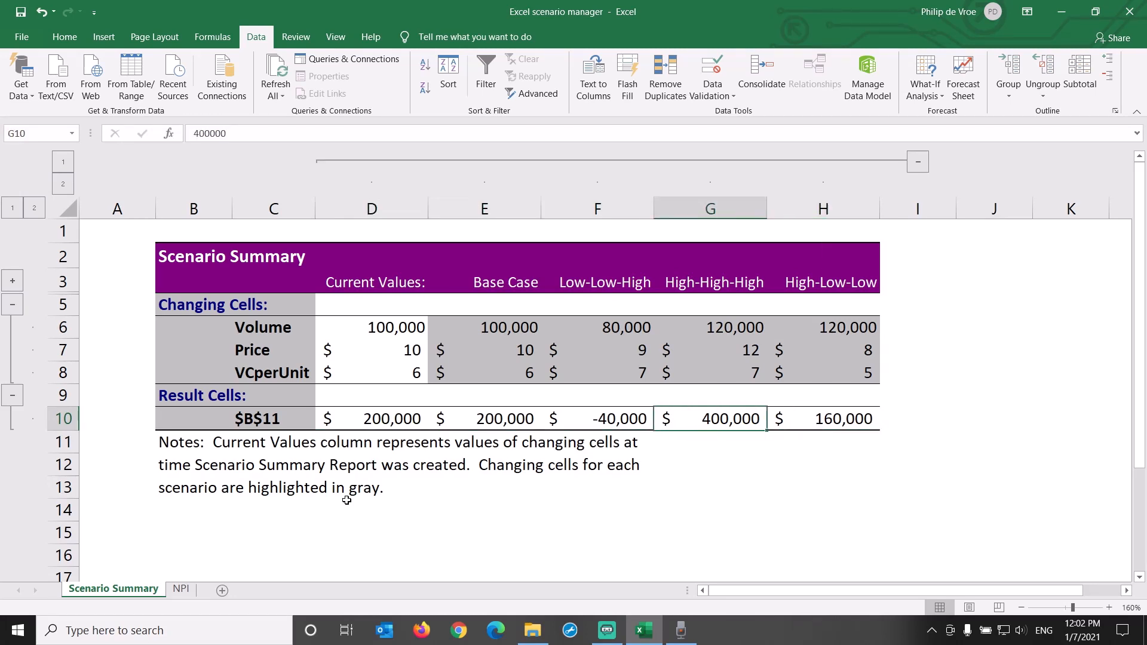
key(Right)
key(Right)
key(Right)
key(Right)
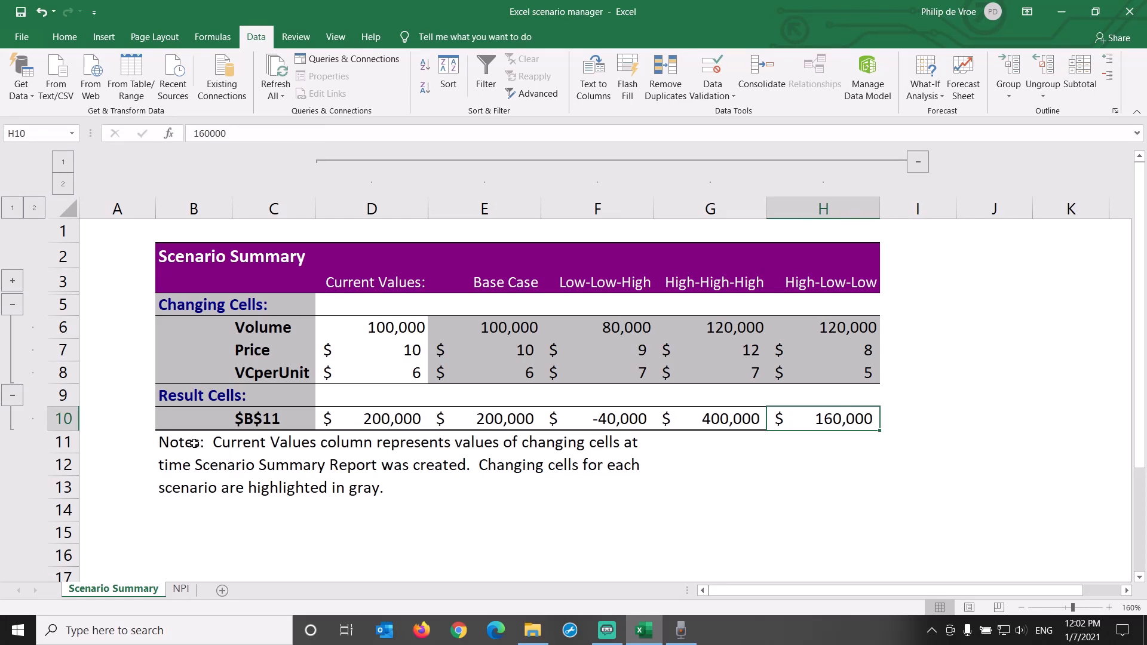
drag(197, 445, 574, 487)
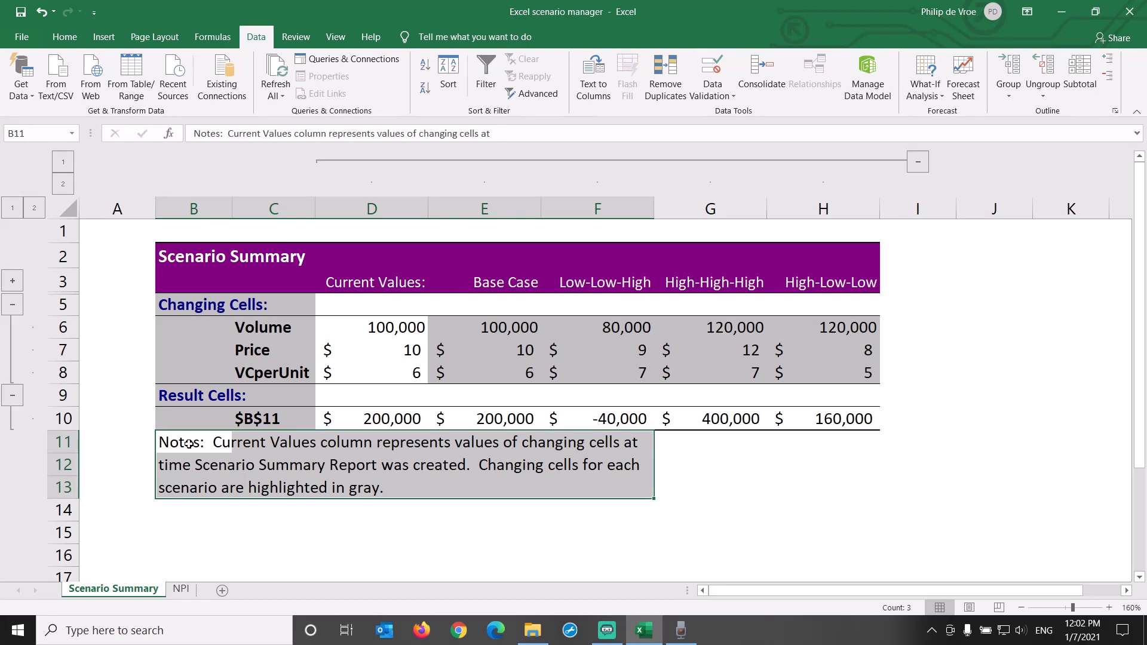
On the NPI sheet, change the High-Low-Low scenario's volume to 140000 and show that scenario in the worksheet
click(181, 589)
drag(236, 202, 239, 245)
click(940, 99)
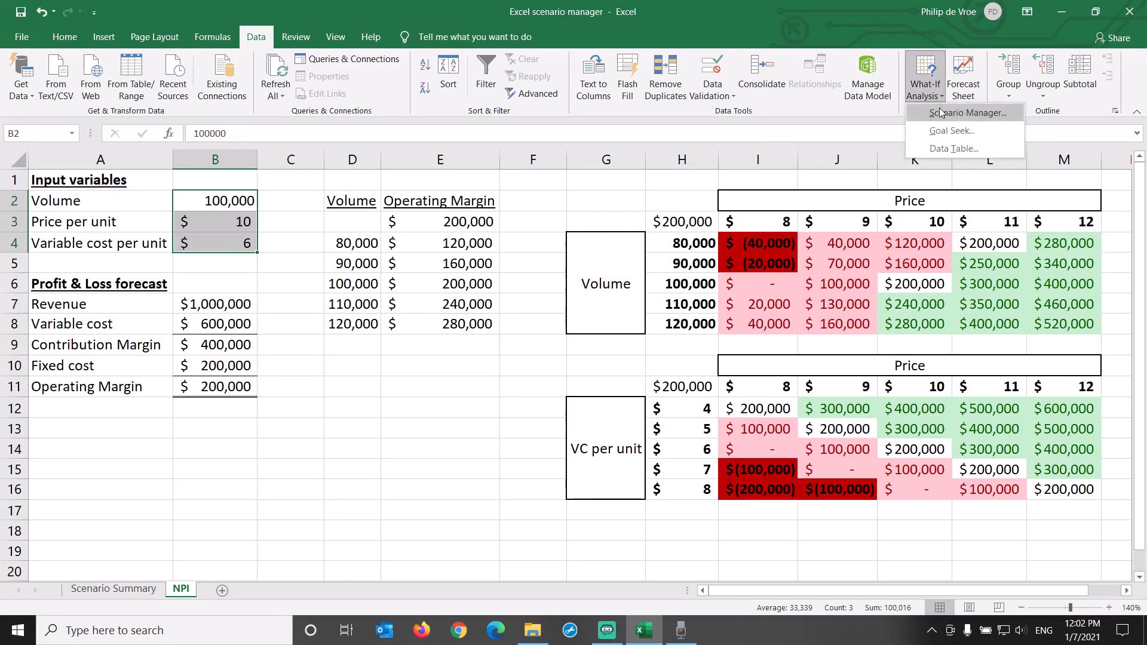
click(947, 112)
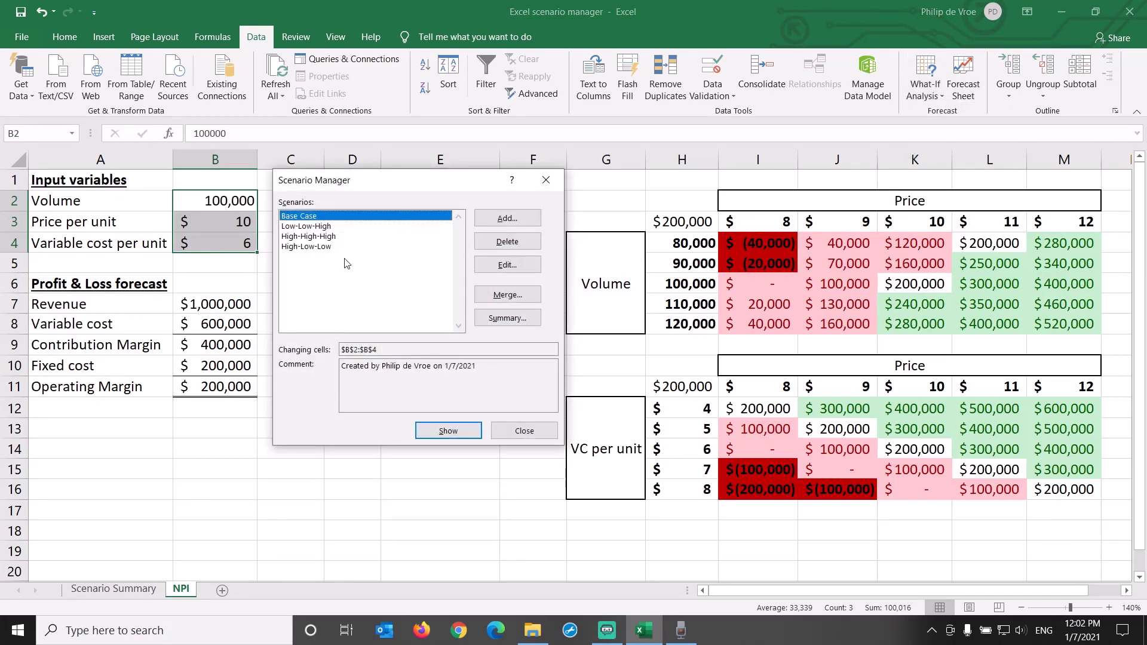
click(306, 246)
click(490, 266)
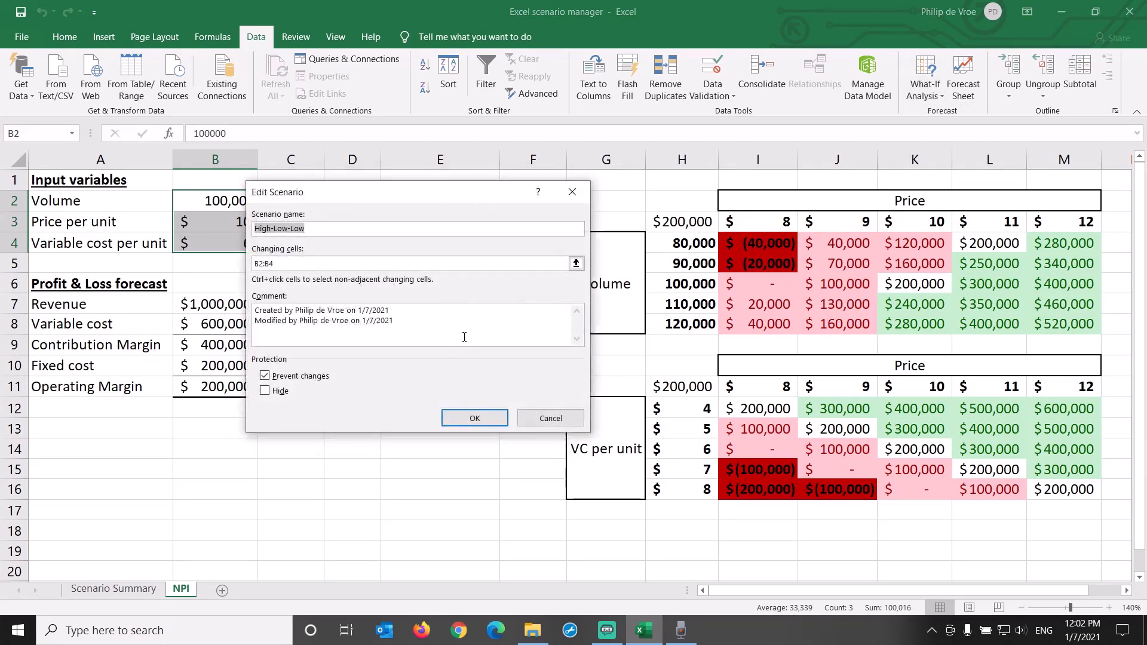
click(474, 417)
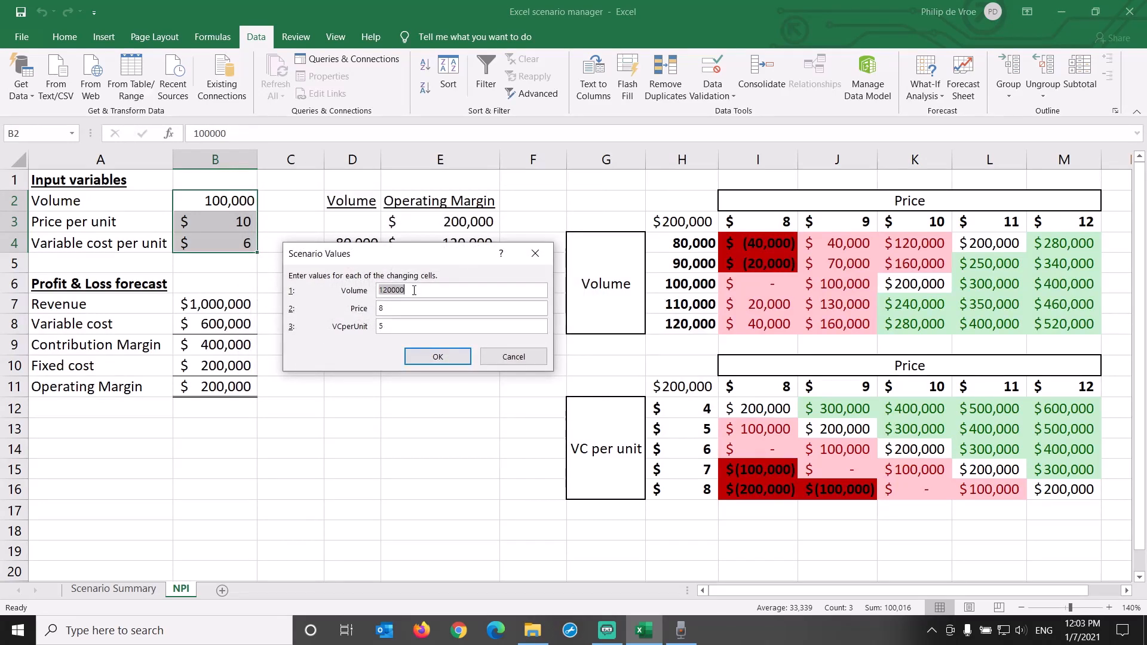
text(140000)
key(Return)
click(445, 430)
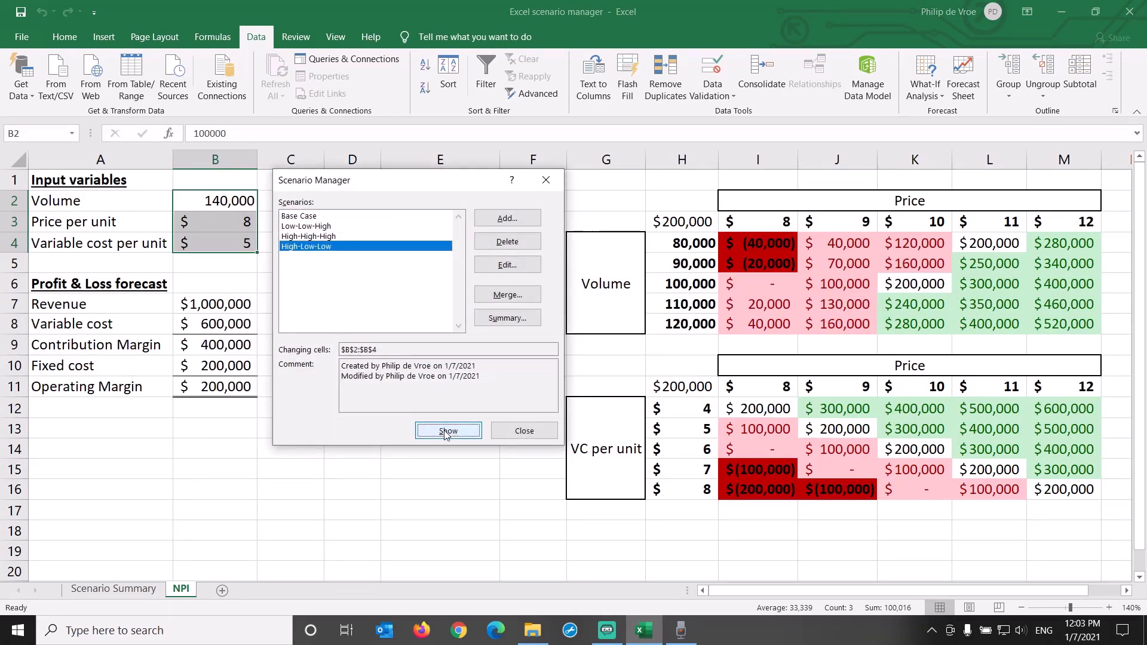
click(524, 430)
Name the operating margin result cell B11 OperatingMargin
click(246, 388)
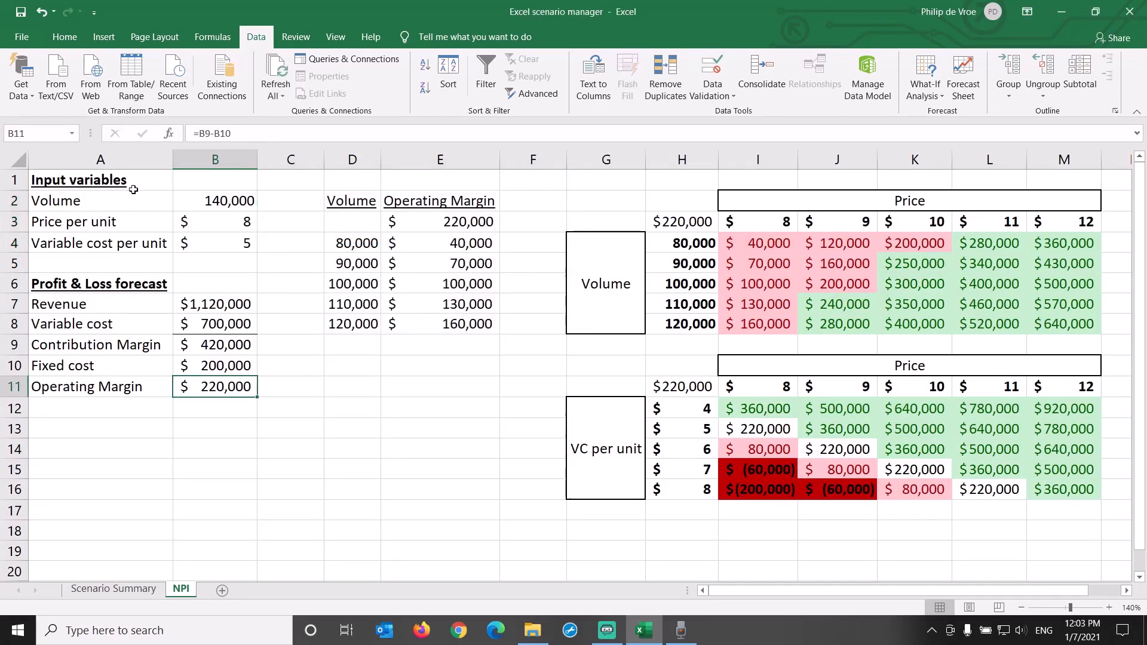
click(63, 133)
text(argin)
key(Return)
Create a new scenario summary report from Scenario Manager with the operating margin cell as the result cell
drag(195, 210, 215, 245)
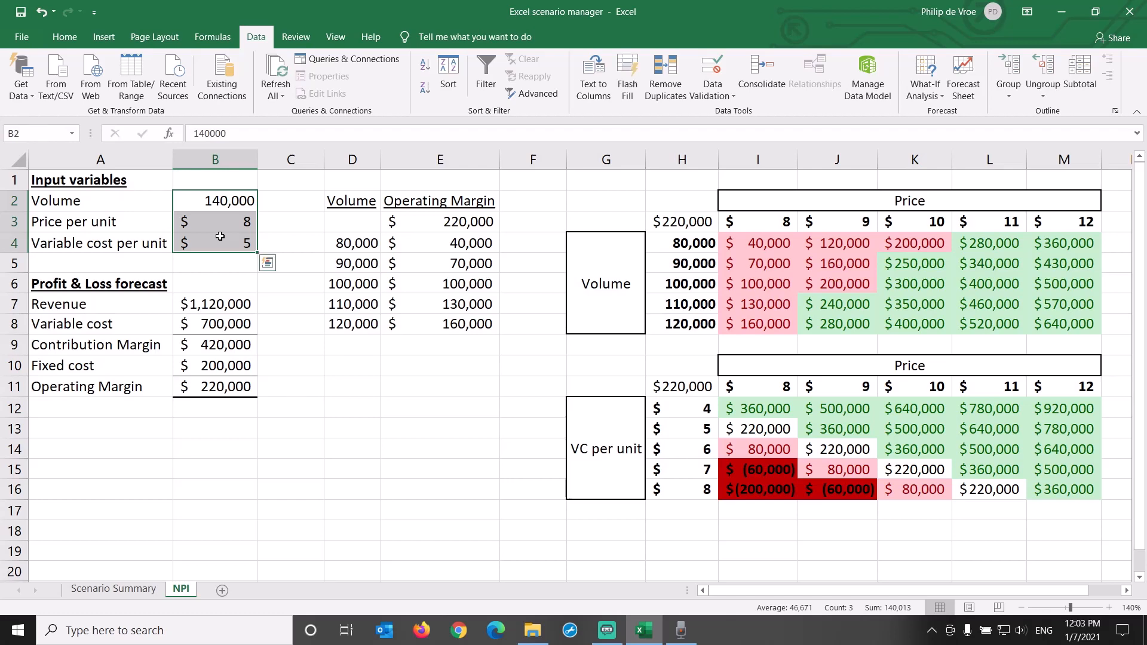
click(914, 102)
click(947, 114)
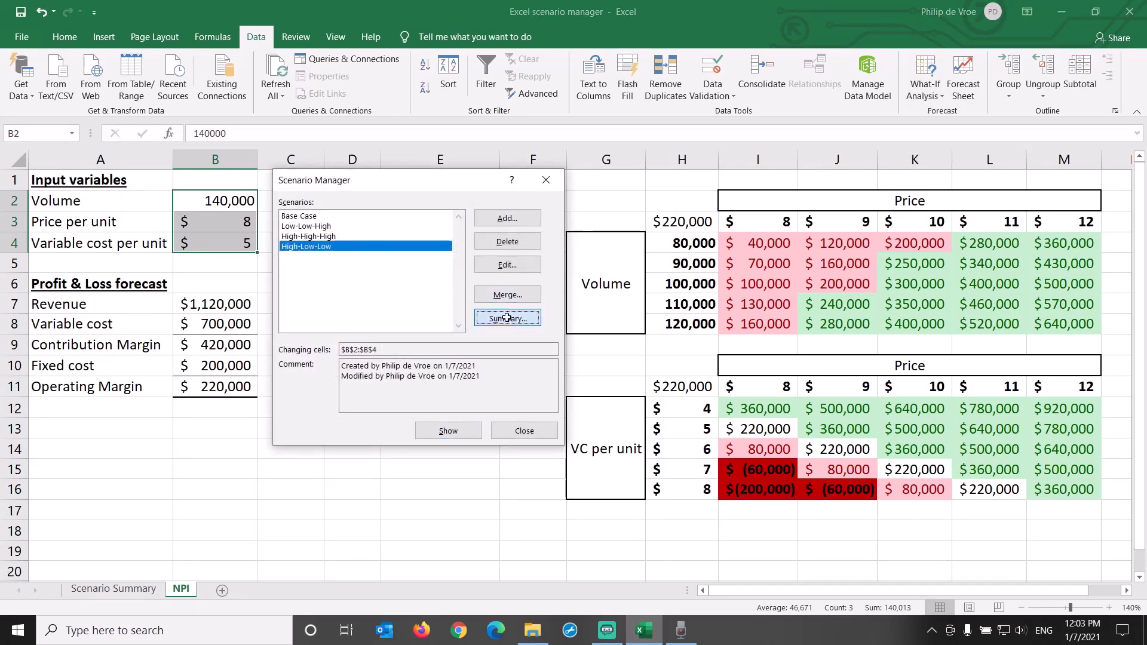
click(507, 318)
click(412, 360)
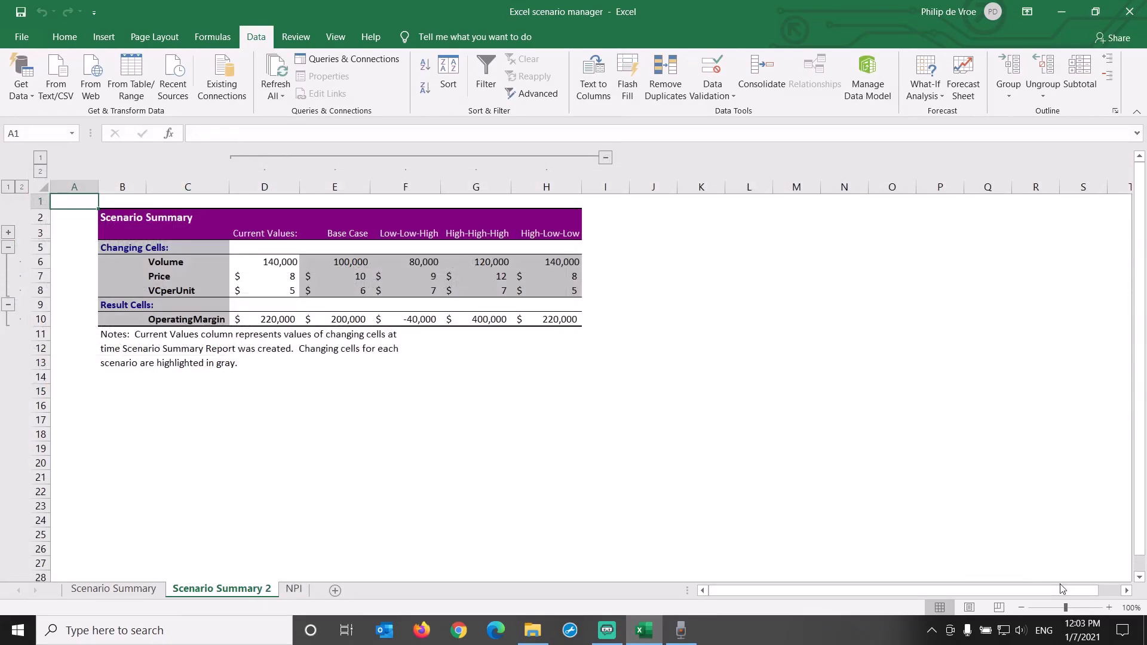
Examine the OperatingMargin result row in the new scenario summary report
click(1109, 608)
click(1109, 608)
click(1110, 608)
click(1110, 607)
click(1109, 607)
click(1110, 607)
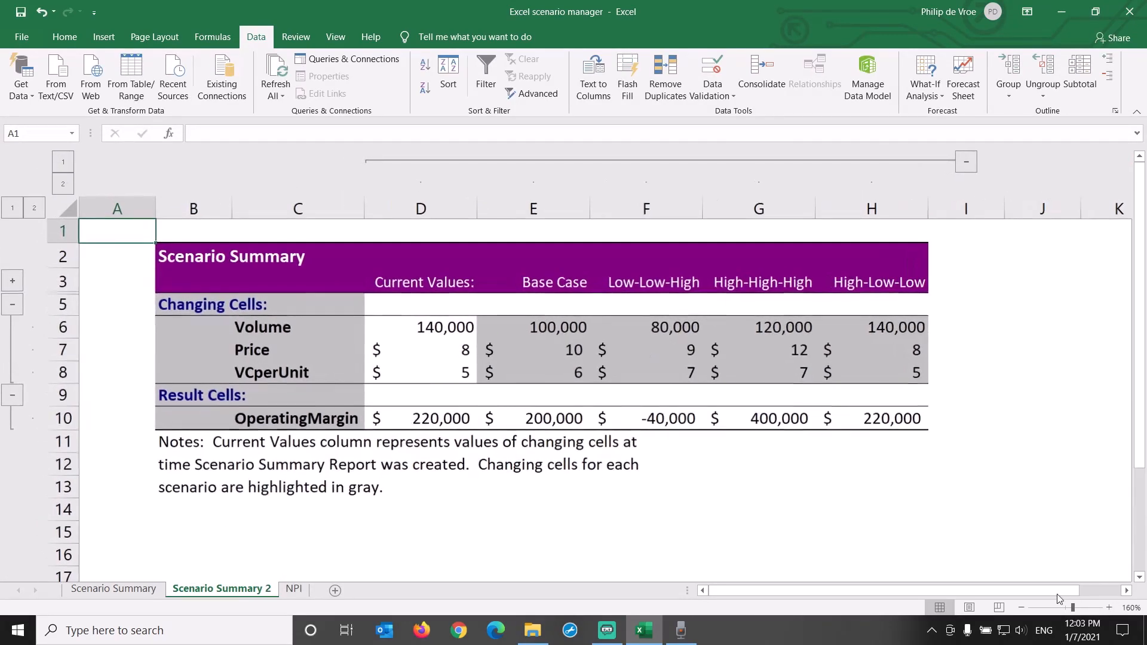
click(65, 418)
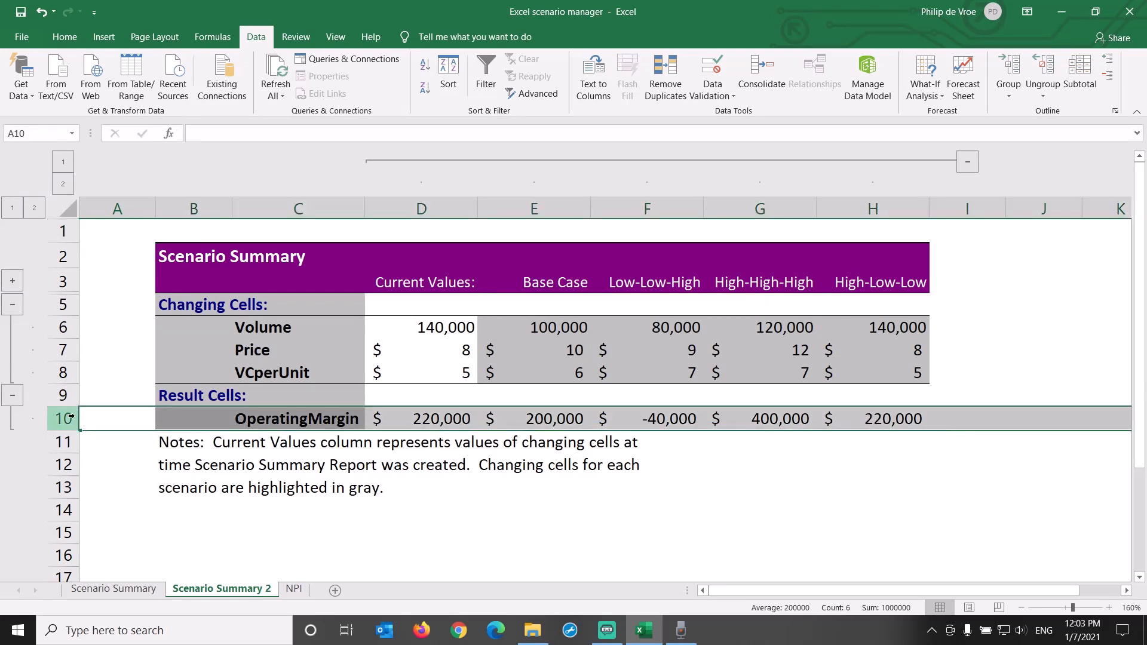